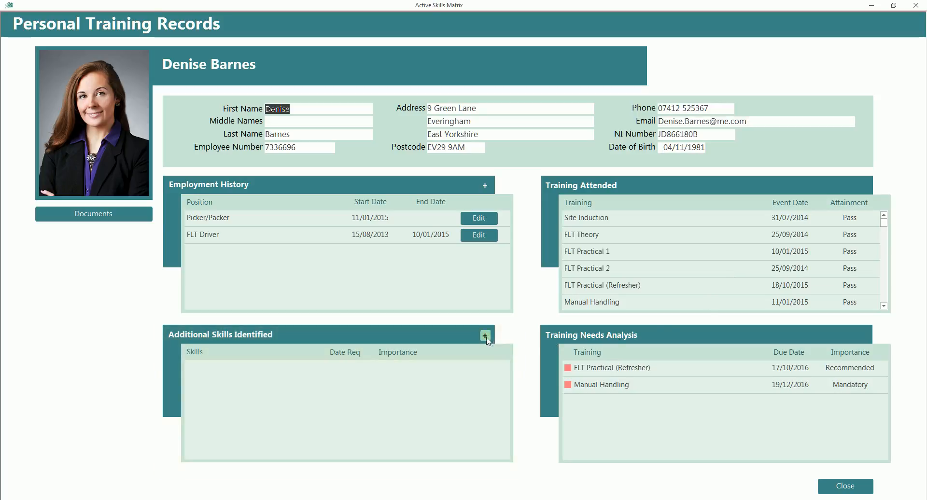
Add Quality to the employee's additional skills, with required date 01/11/2016 and importance Suggested, and save it
{"action": "left_click", "coordinate": [486, 336]}
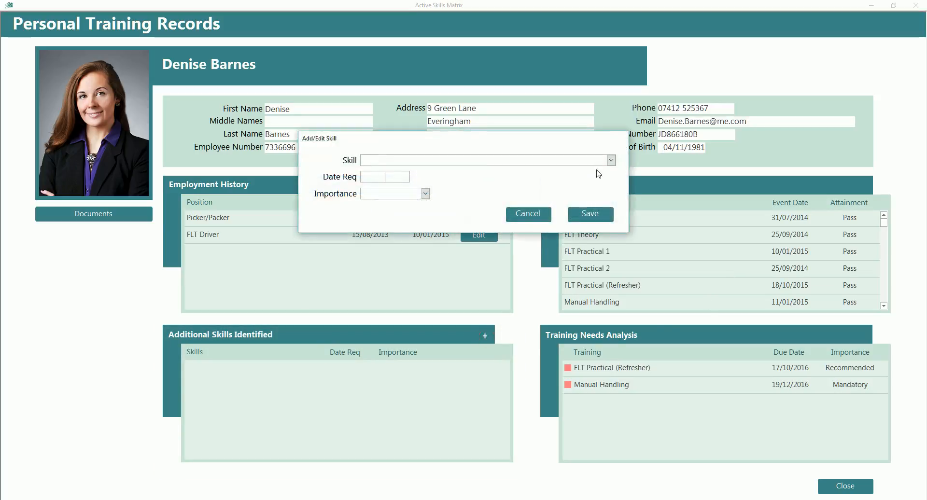
{"action": "left_click", "coordinate": [612, 161]}
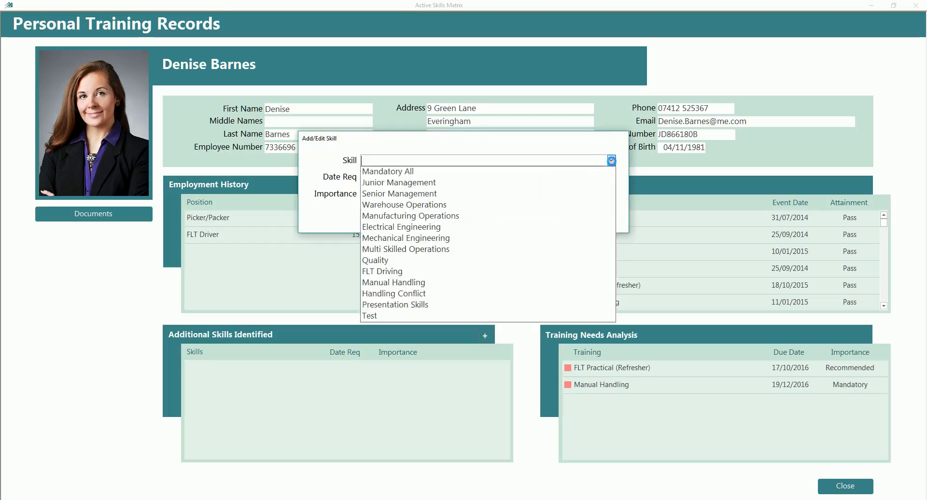
{"action": "left_click", "coordinate": [449, 261]}
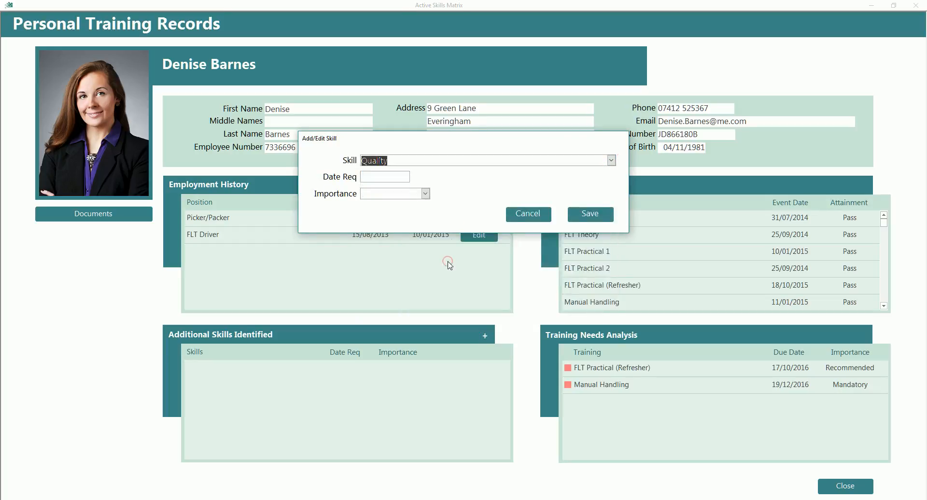
{"action": "left_click", "coordinate": [365, 176]}
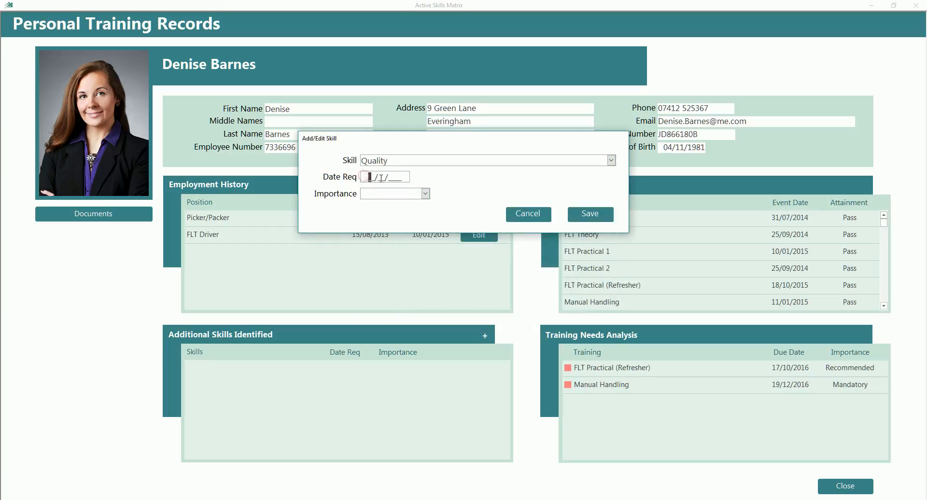
{"action": "type", "text": "01112016"}
{"action": "left_click", "coordinate": [425, 193]}
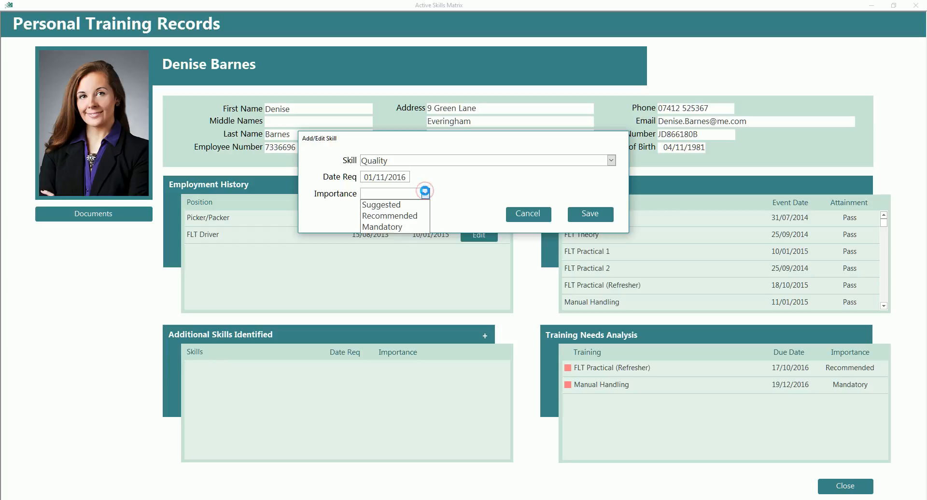
{"action": "left_click", "coordinate": [413, 204]}
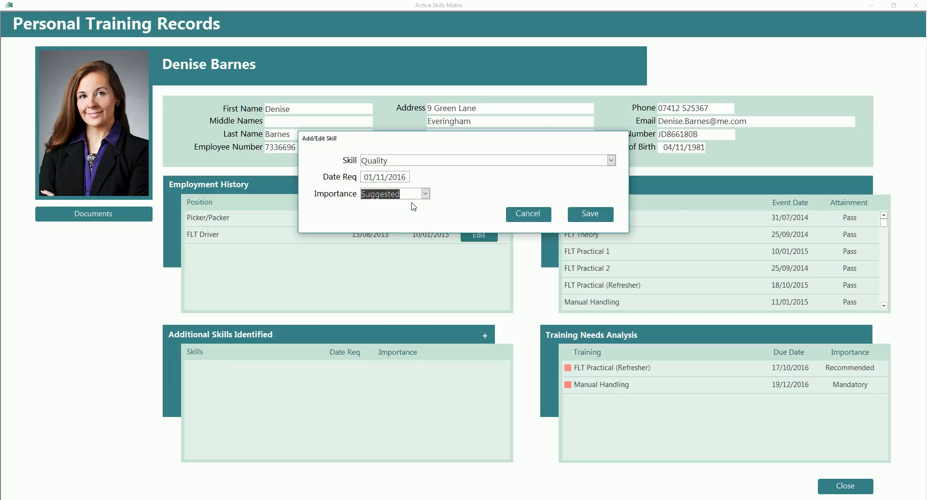
{"action": "left_click", "coordinate": [585, 216]}
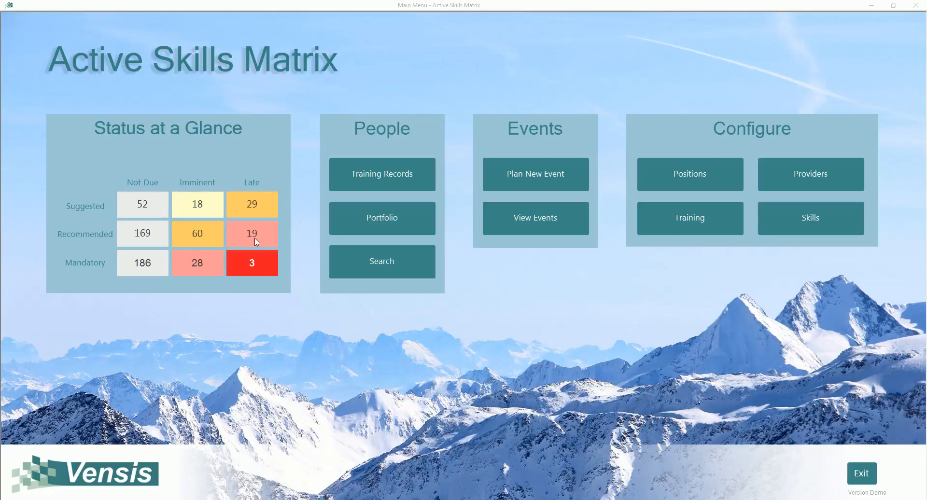
Review the list of people whose Mandatory training is Late, and close it
{"action": "left_click", "coordinate": [251, 265]}
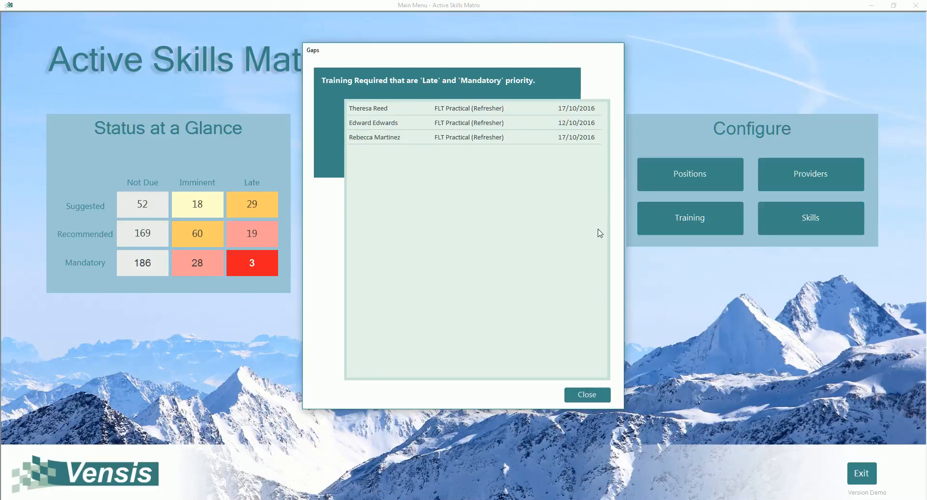
{"action": "left_click", "coordinate": [578, 395]}
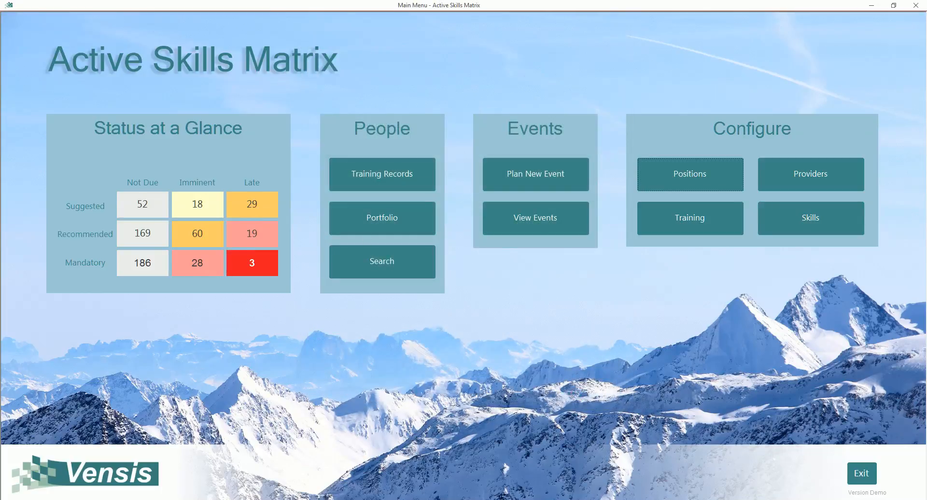
In the positions configuration, show the third listed Shift Team Leader's training needs and assign the Manual Handling skill to that position
{"action": "left_click", "coordinate": [684, 188]}
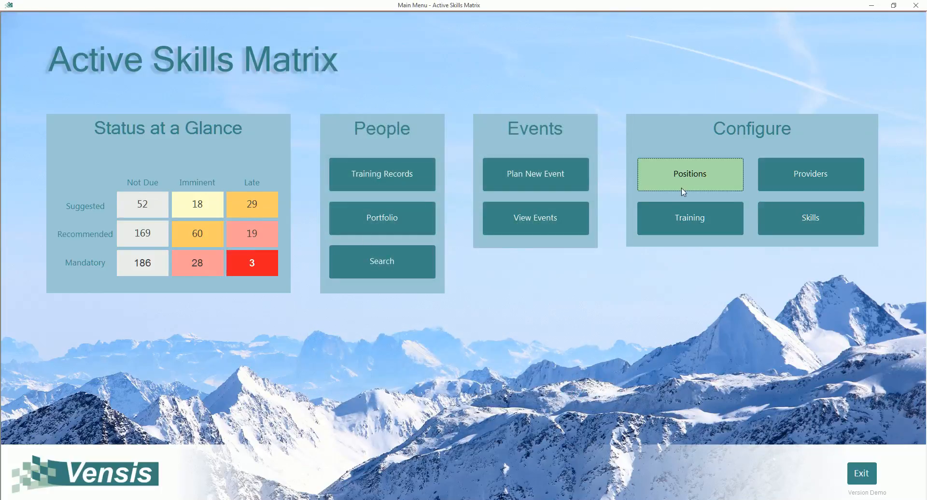
{"action": "left_click", "coordinate": [711, 179]}
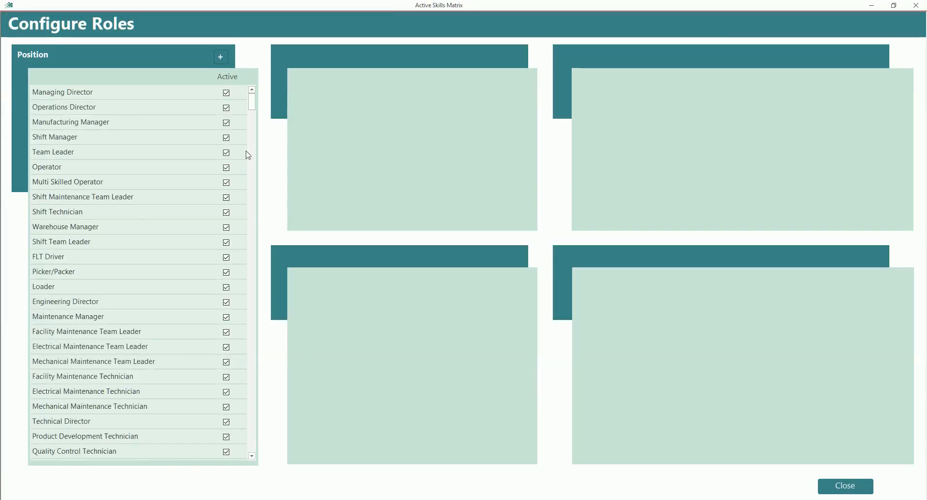
{"action": "left_click", "coordinate": [48, 243]}
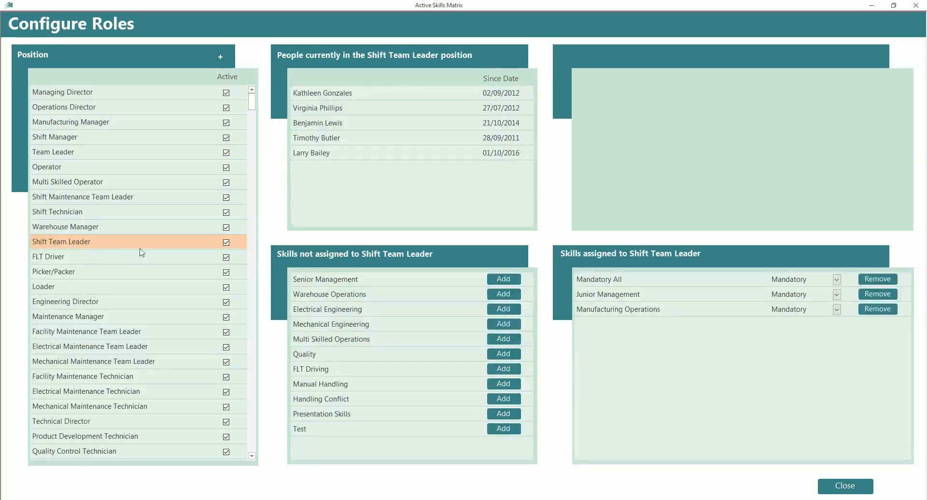
{"action": "left_click", "coordinate": [348, 123]}
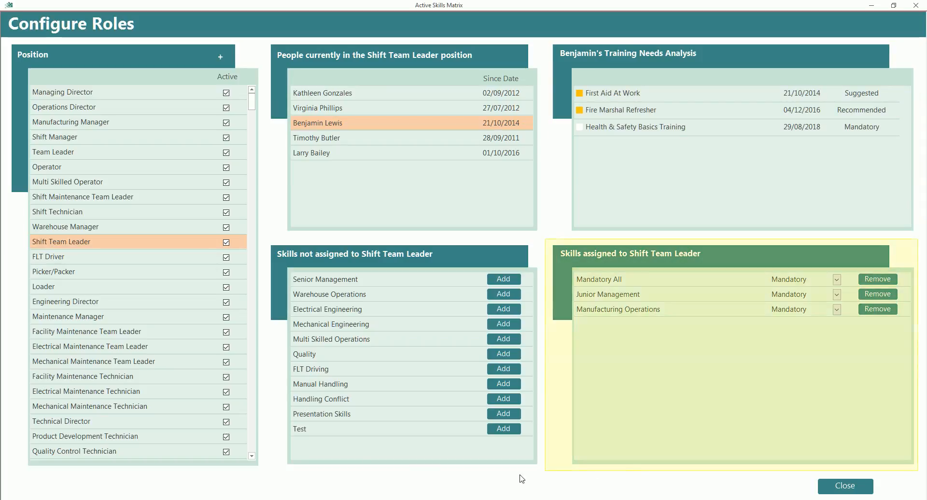
{"action": "left_click", "coordinate": [503, 384]}
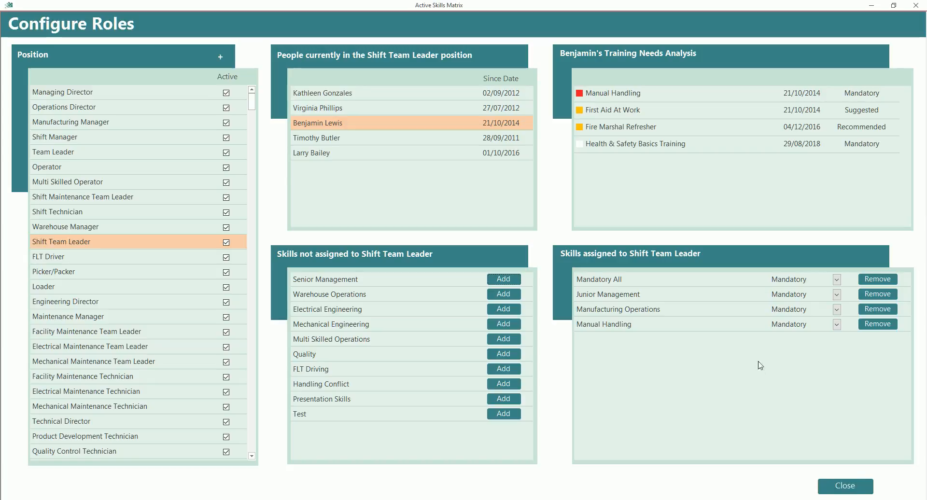
{"action": "left_click", "coordinate": [845, 485]}
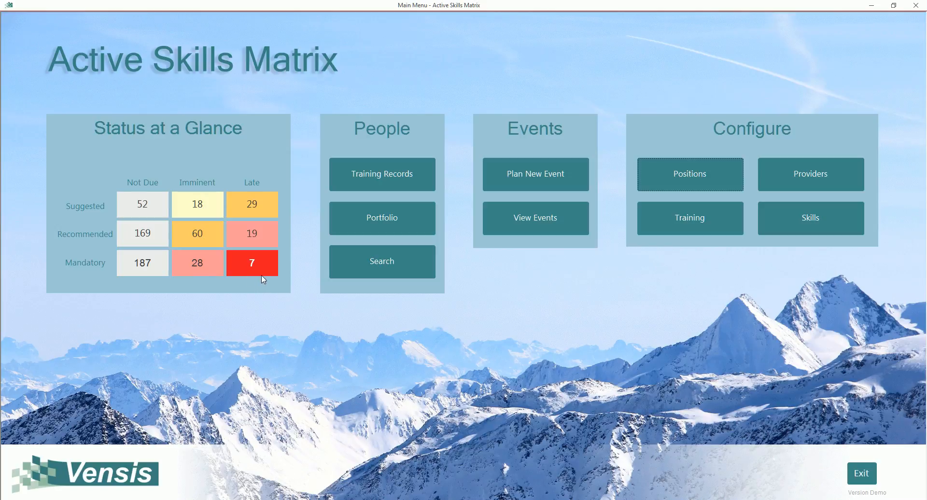
Check the Late and Mandatory training gaps again after the Shift Team Leader skill assignment
{"action": "left_click", "coordinate": [261, 263]}
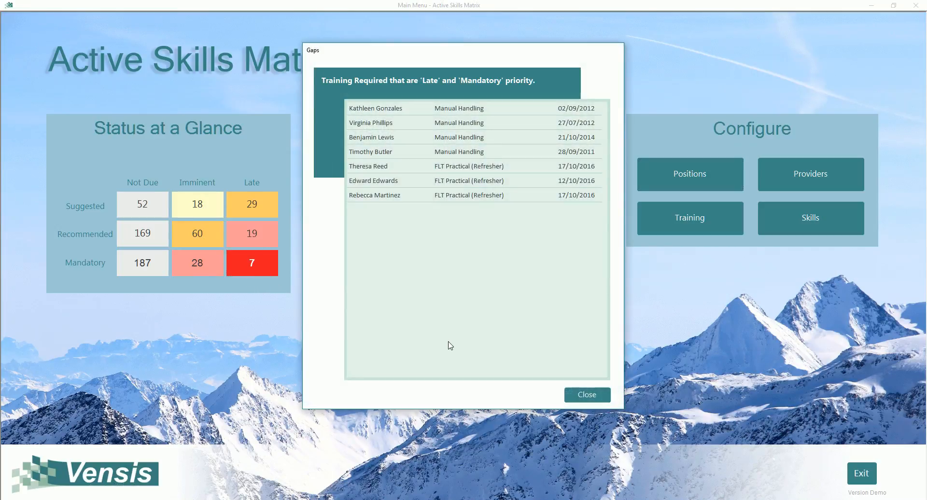
{"action": "left_click", "coordinate": [593, 399]}
In the skills configuration, allocate the Presentation Skills skill to the Shift Manager position with importance Recommended
{"action": "left_click", "coordinate": [829, 221]}
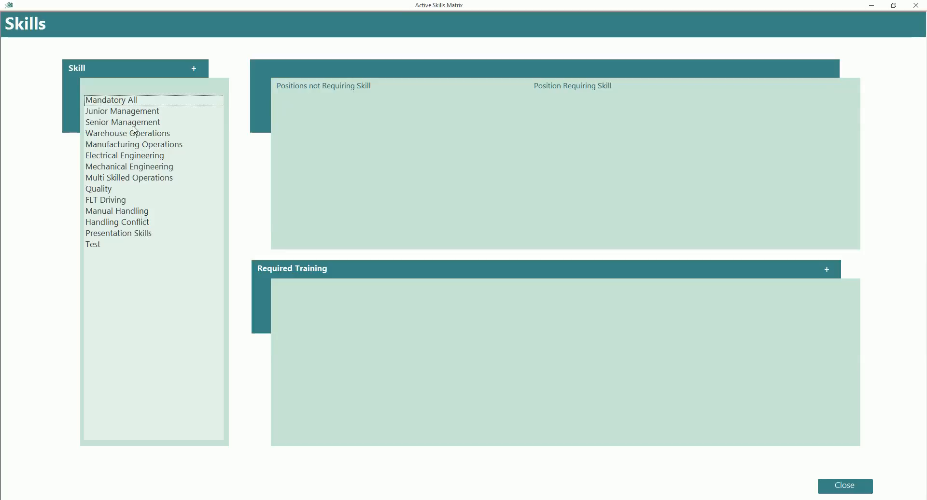
{"action": "left_click", "coordinate": [126, 114]}
{"action": "left_click", "coordinate": [126, 124]}
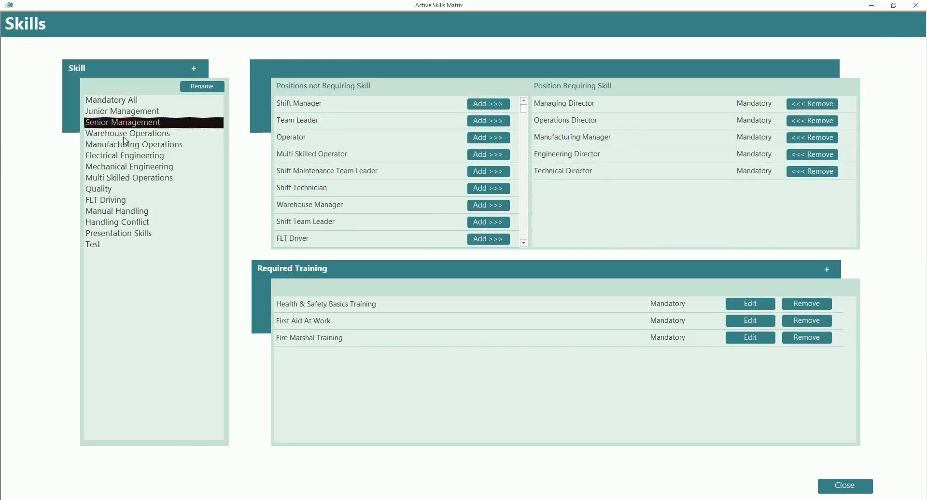
{"action": "left_click", "coordinate": [126, 136]}
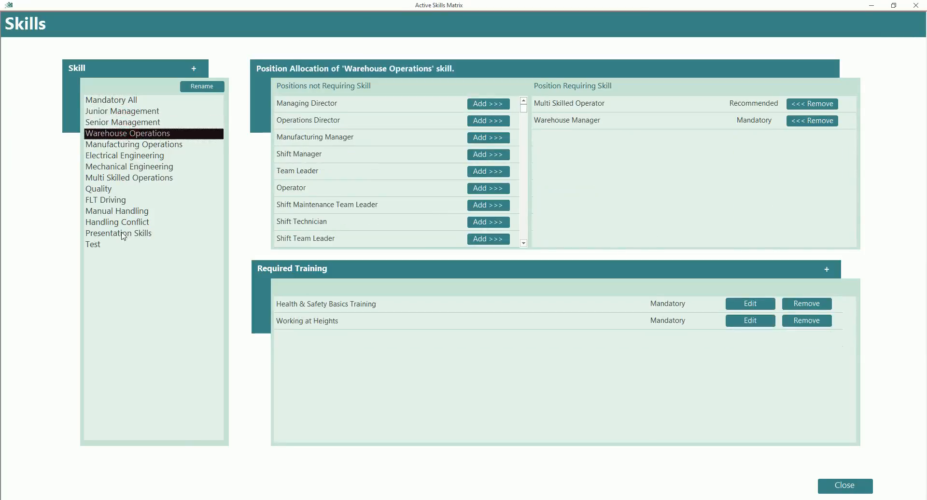
{"action": "left_click", "coordinate": [123, 235]}
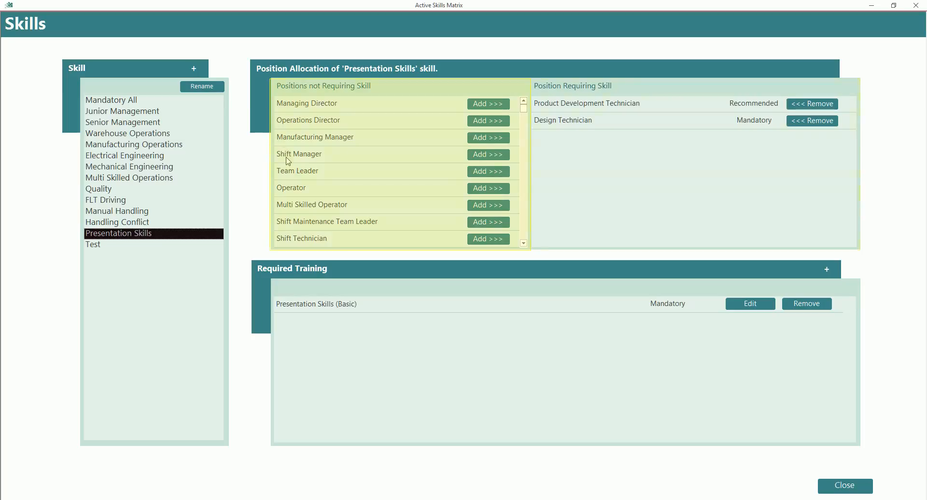
{"action": "left_click", "coordinate": [483, 156]}
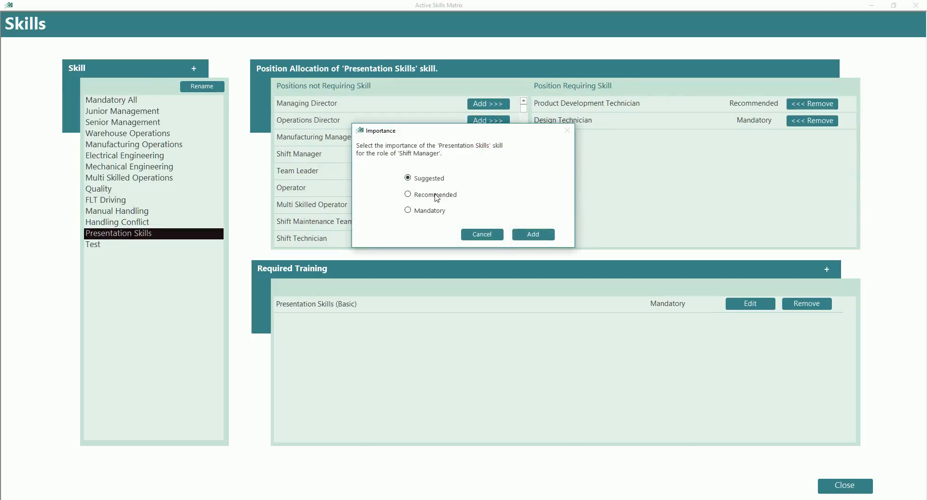
{"action": "left_click", "coordinate": [408, 194]}
{"action": "left_click", "coordinate": [533, 235]}
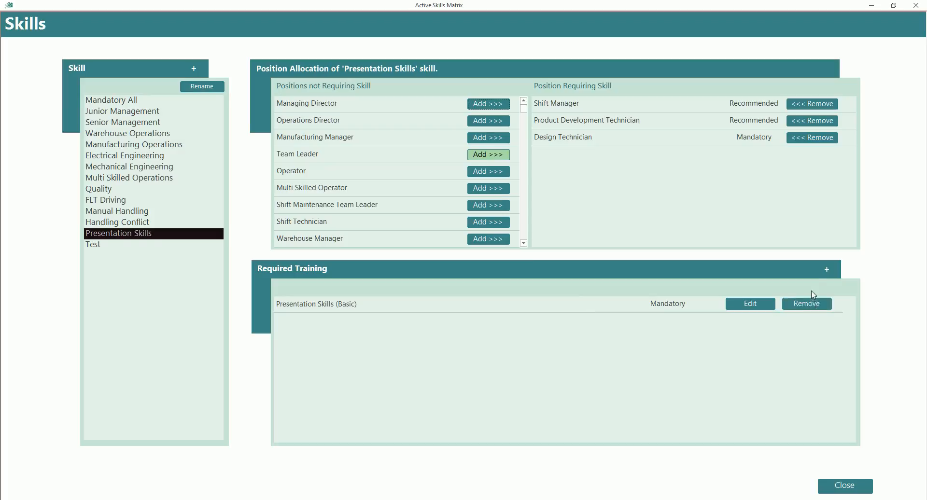
Add Presentation Skills (Advanced) as Recommended required training for the Presentation Skills skill, save it, and return to the main menu
{"action": "left_click", "coordinate": [830, 273]}
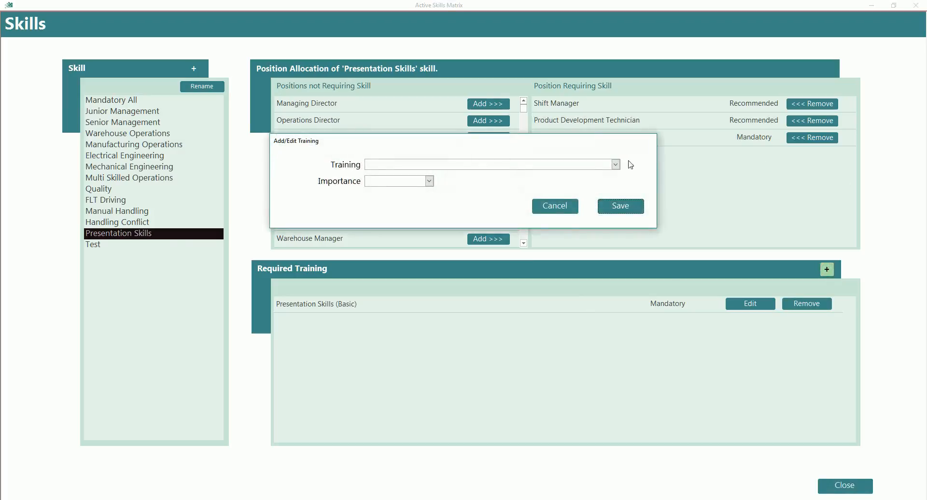
{"action": "left_click", "coordinate": [616, 164]}
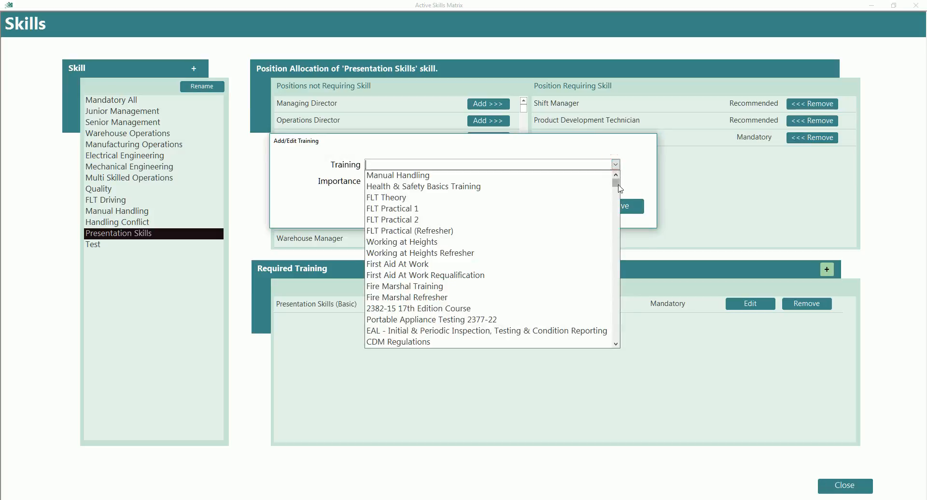
{"action": "left_click_drag", "start_coordinate": [618, 184], "coordinate": [616, 199]}
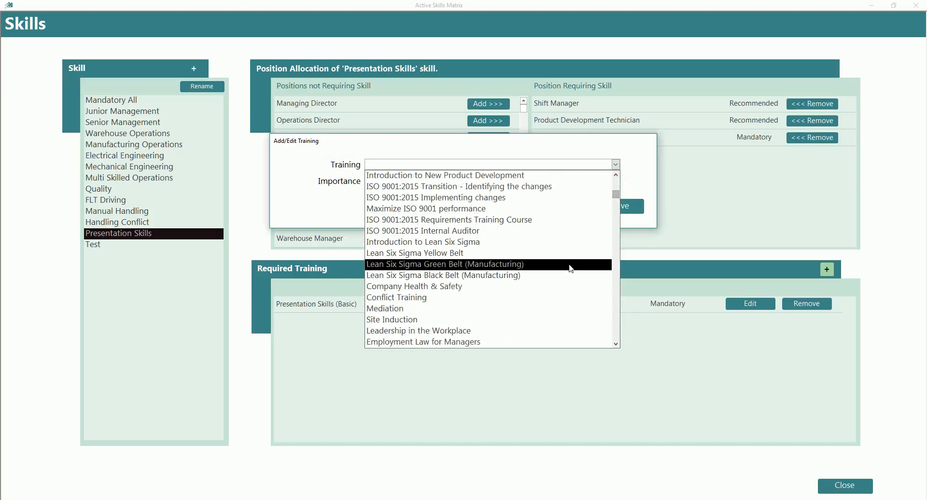
{"action": "scroll", "coordinate": [565, 275], "scroll_direction": "down", "scroll_amount": 1}
{"action": "left_click", "coordinate": [510, 340]}
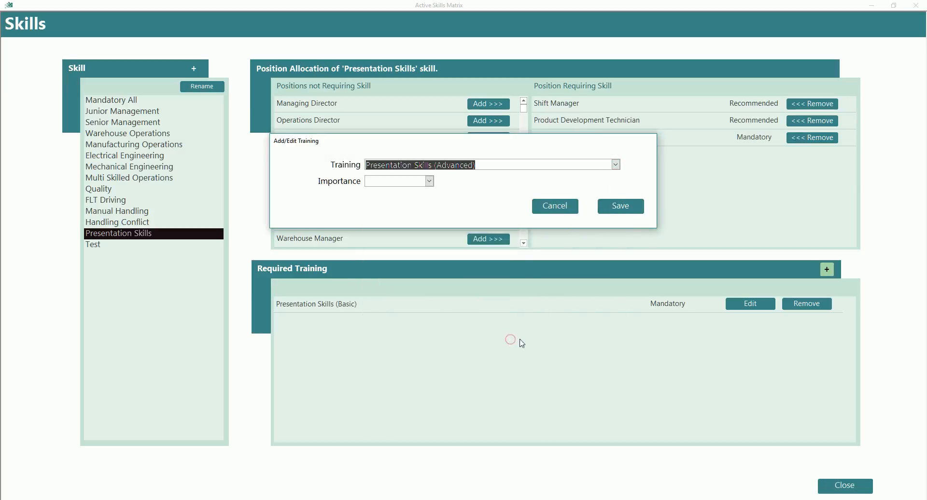
{"action": "left_click", "coordinate": [429, 181]}
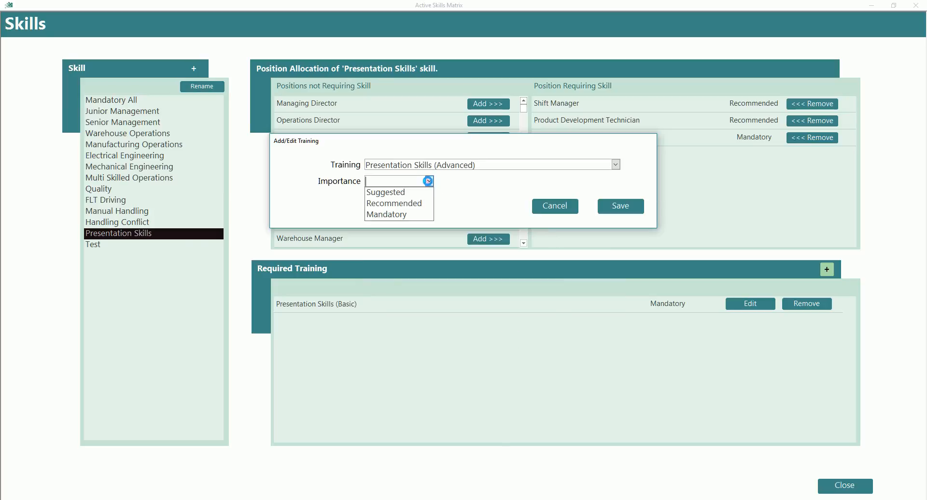
{"action": "left_click", "coordinate": [410, 204]}
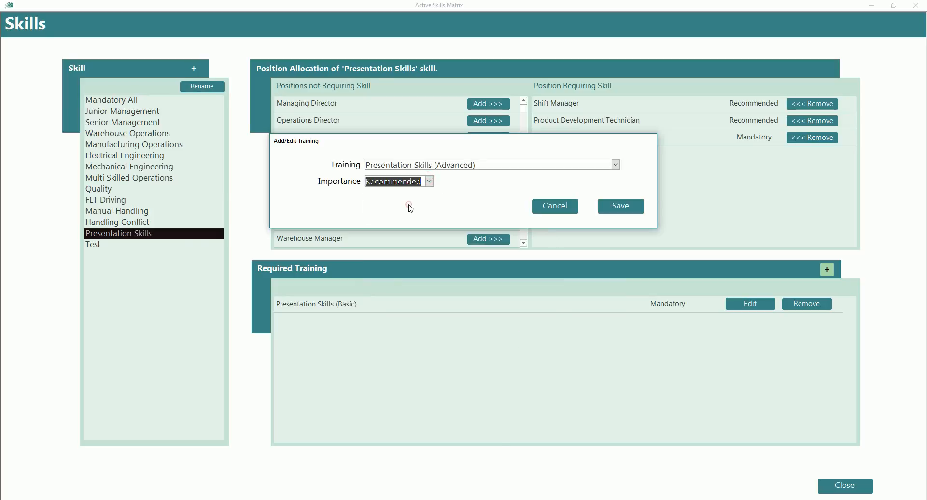
{"action": "left_click", "coordinate": [610, 213]}
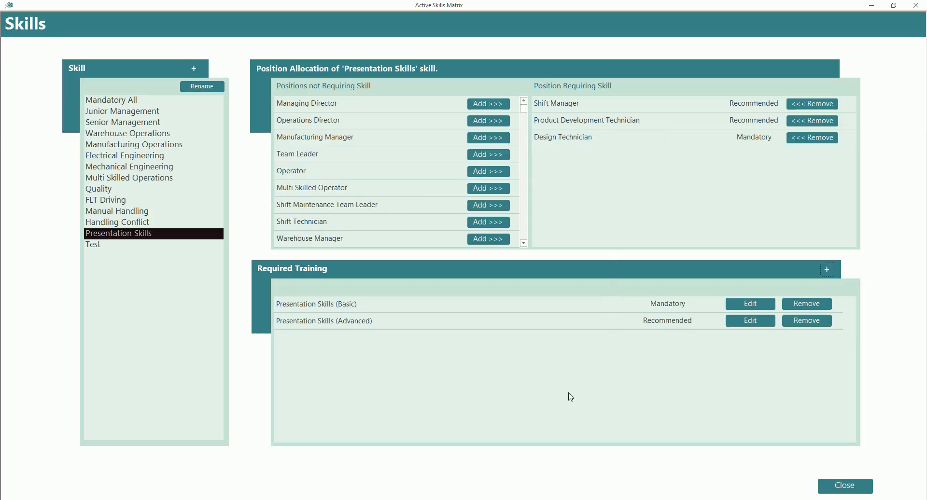
{"action": "left_click", "coordinate": [846, 486]}
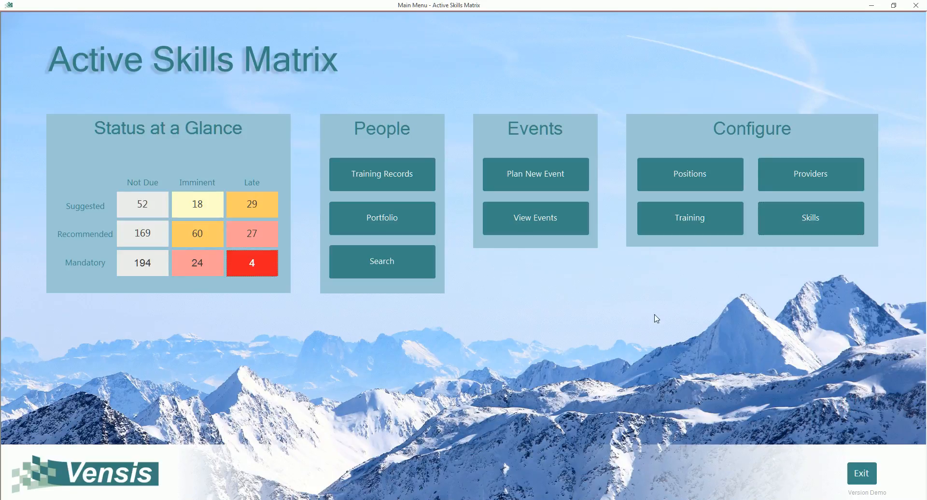
Examine the Manual Handling training's basic details, refresher training and providers in the training configuration, and return to the main menu
{"action": "left_click", "coordinate": [686, 225]}
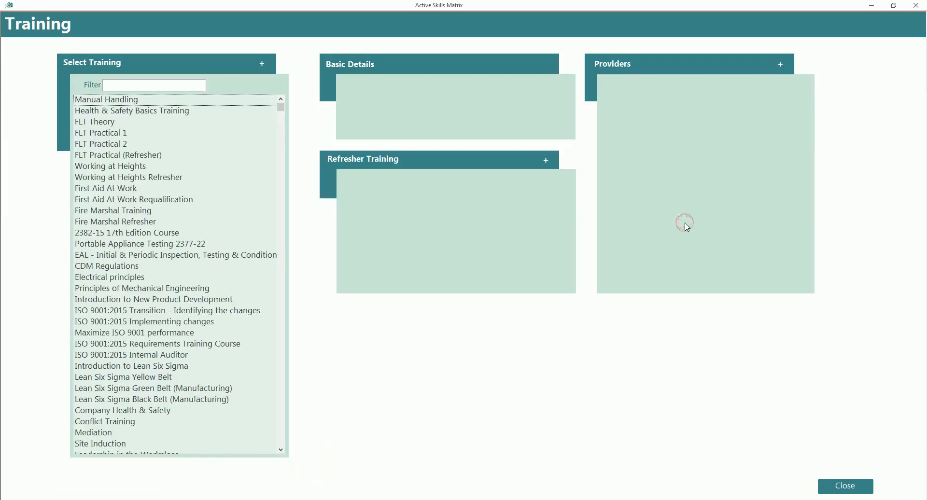
{"action": "scroll", "coordinate": [180, 214], "scroll_direction": "down", "scroll_amount": 2}
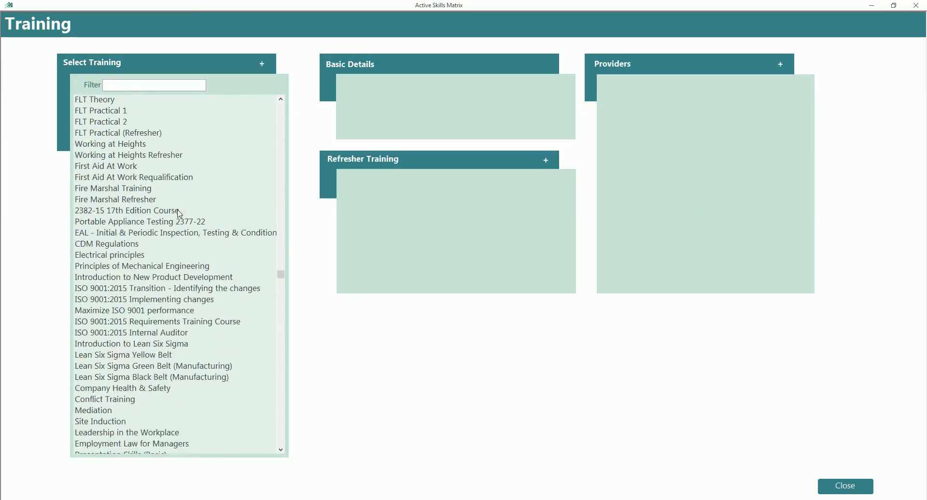
{"action": "scroll", "coordinate": [180, 214], "scroll_direction": "up", "scroll_amount": 2}
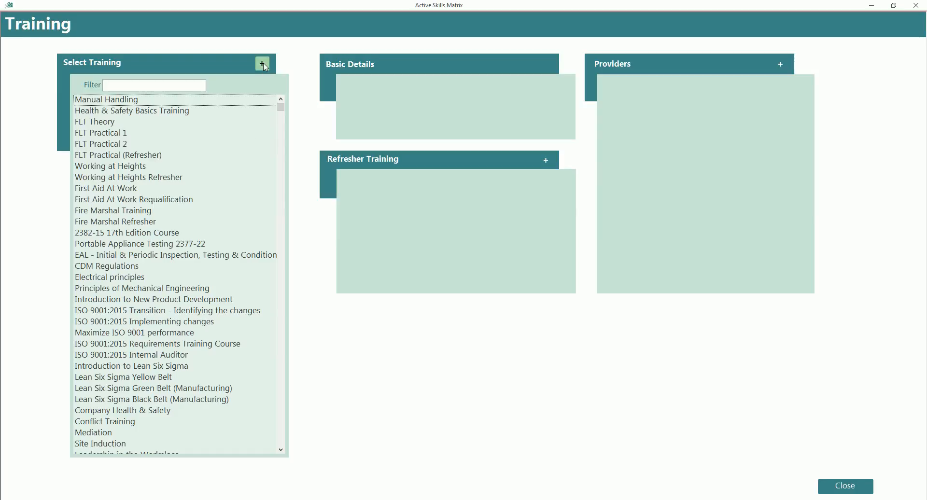
{"action": "left_click", "coordinate": [122, 102]}
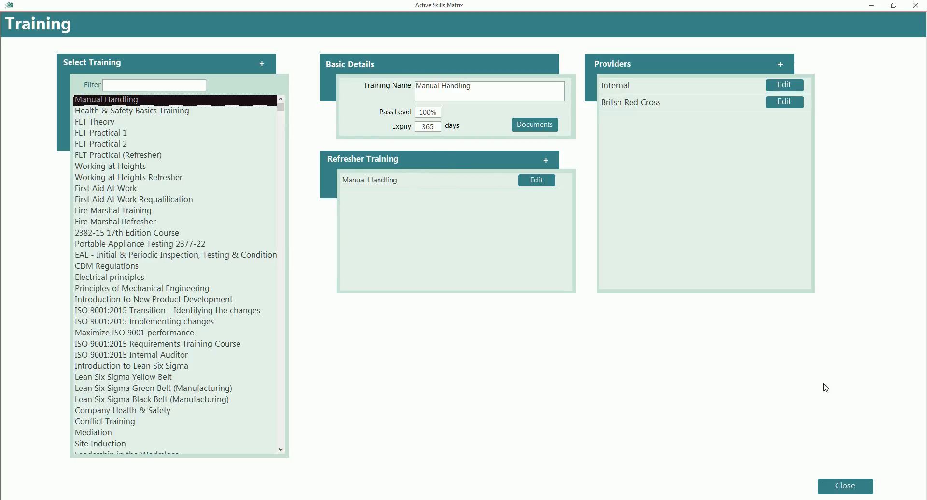
{"action": "left_click", "coordinate": [845, 485]}
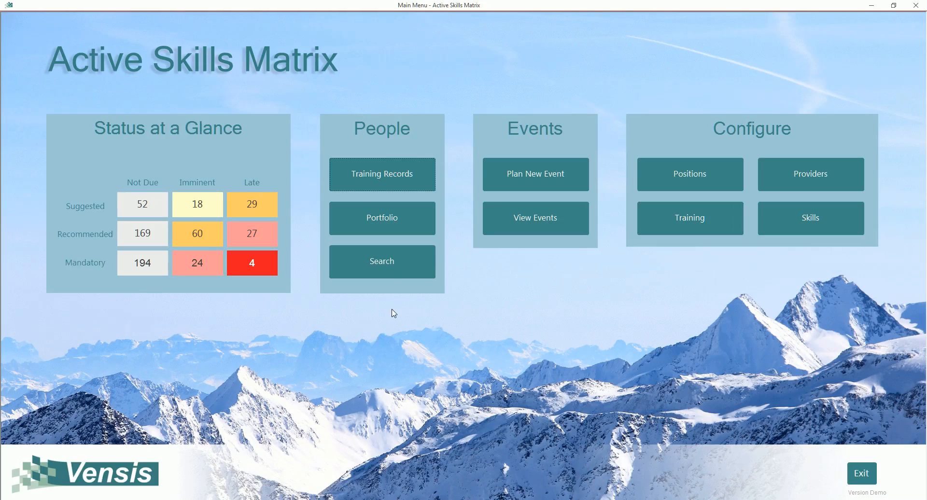
Search for people matching the Mandatory All skill plus Presentation Skills (Basic) and Presentation Skills (Advanced) as Mandatory training
{"action": "left_click", "coordinate": [394, 270]}
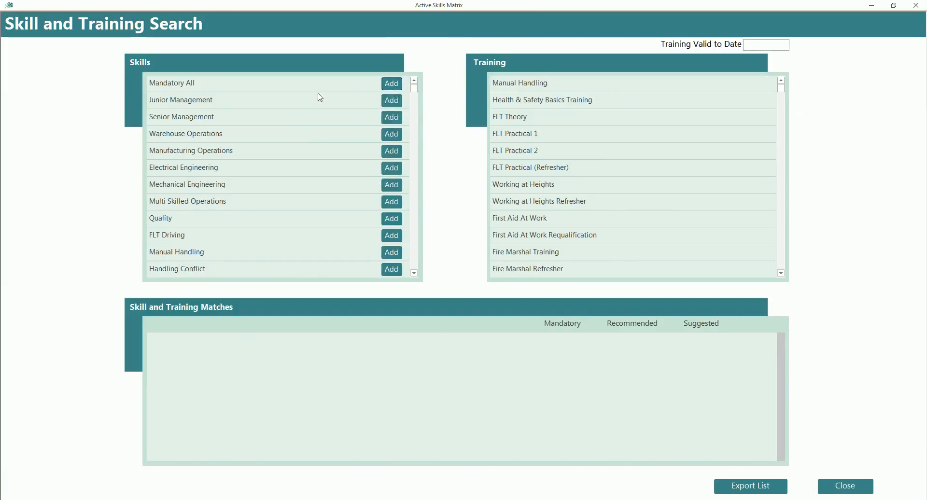
{"action": "left_click", "coordinate": [391, 84]}
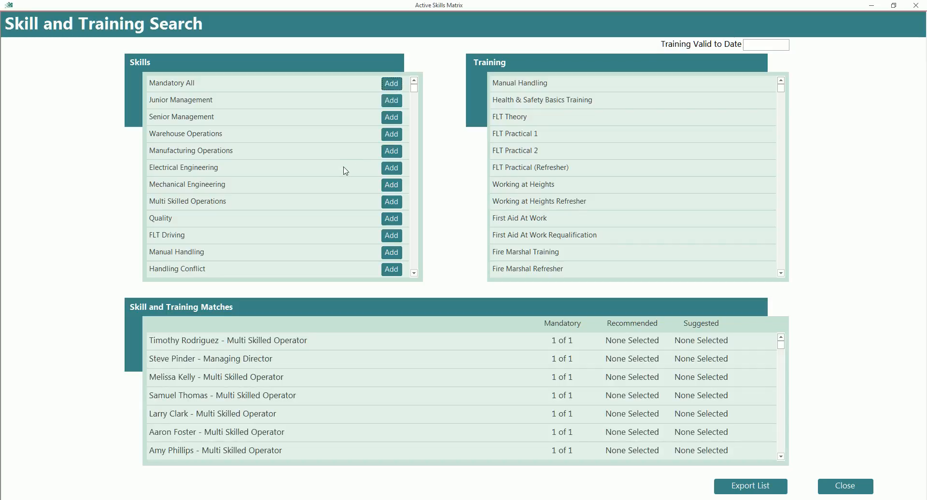
{"action": "scroll", "coordinate": [602, 166], "scroll_direction": "down", "scroll_amount": 7}
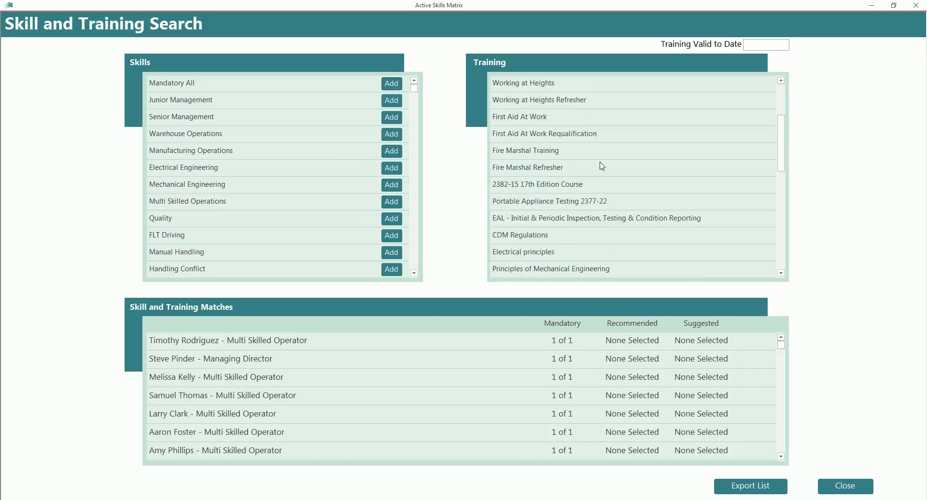
{"action": "scroll", "coordinate": [602, 167], "scroll_direction": "down", "scroll_amount": 2}
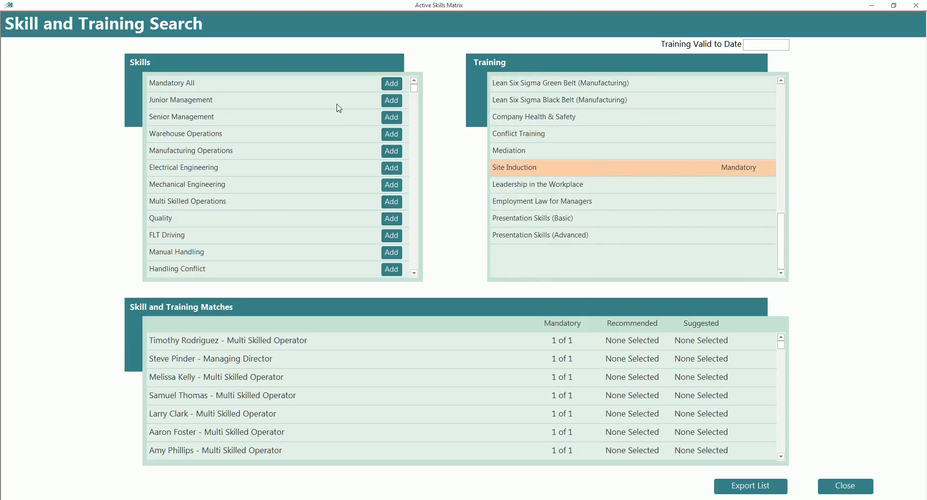
{"action": "left_click", "coordinate": [552, 221]}
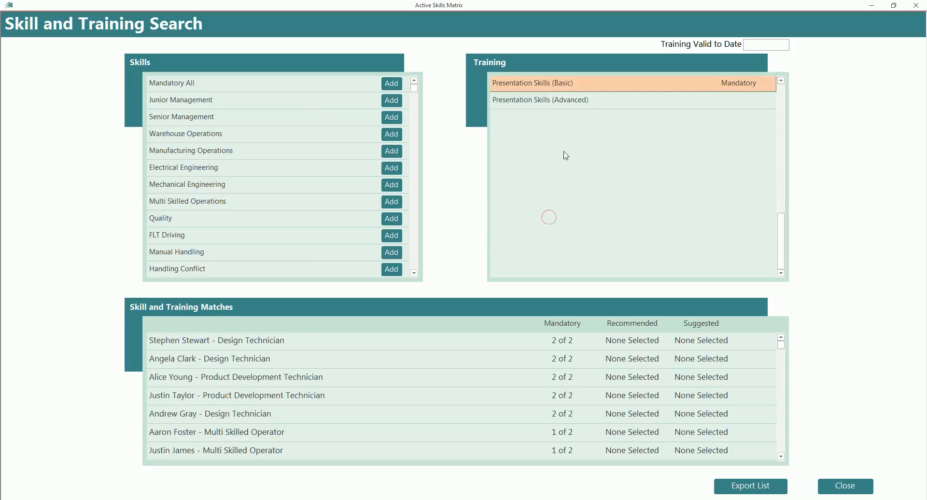
{"action": "left_click", "coordinate": [571, 98]}
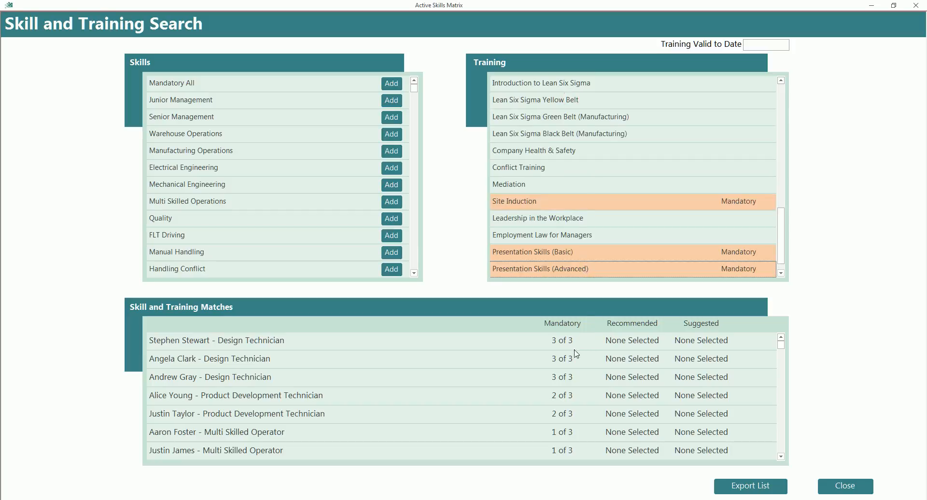
Add Mediation as Mandatory training to the search criteria, review the matches, and return to the main menu
{"action": "left_click", "coordinate": [553, 385]}
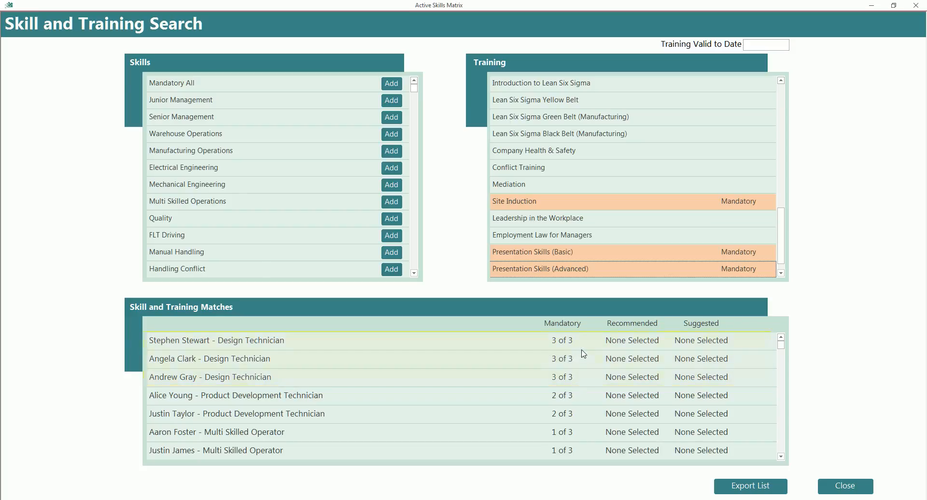
{"action": "left_click", "coordinate": [523, 186]}
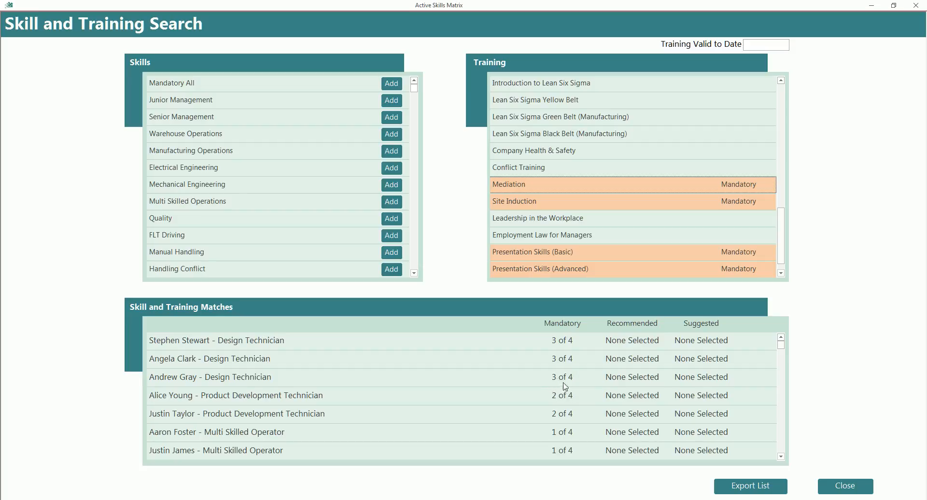
{"action": "left_click", "coordinate": [845, 486]}
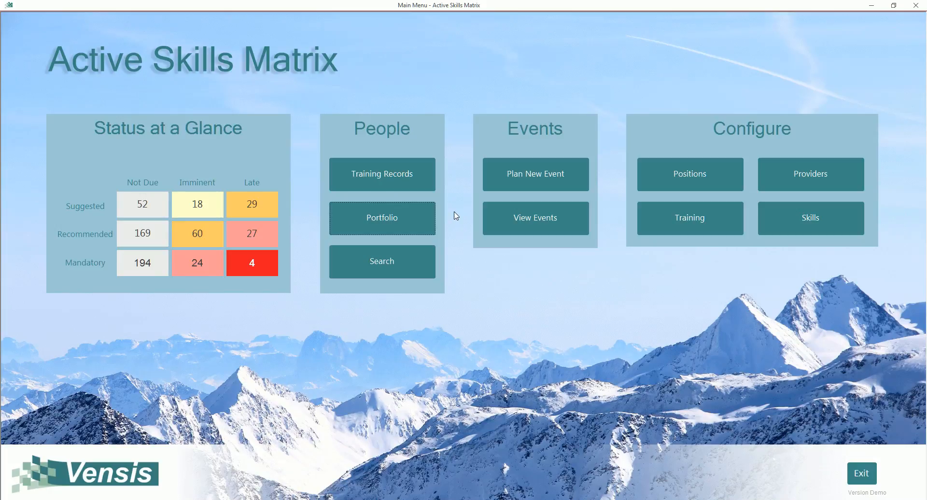
Export a portfolio with Personal and Event documents for the fourth listed employee to the Desktop folder
{"action": "left_click", "coordinate": [360, 220]}
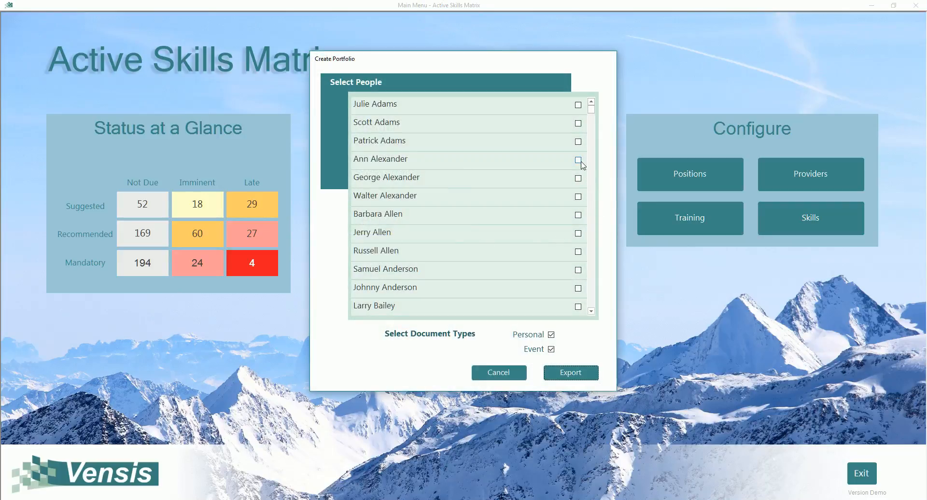
{"action": "left_click", "coordinate": [578, 161]}
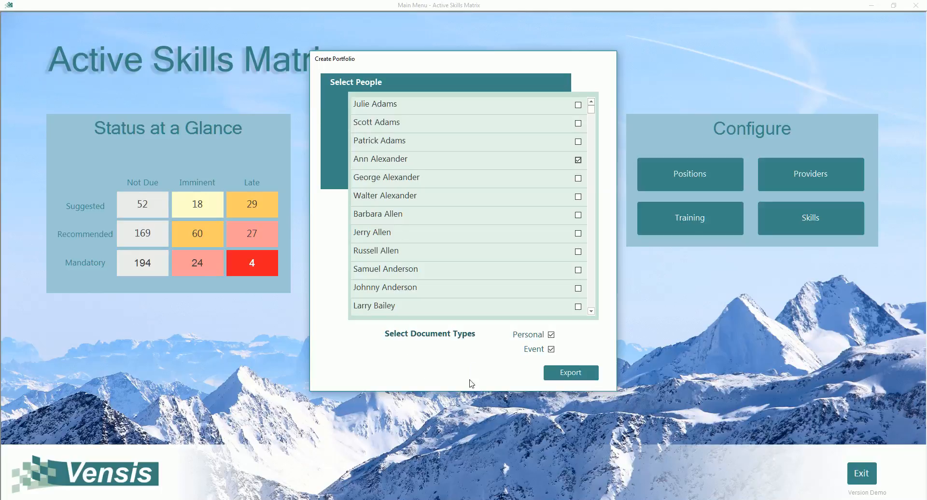
{"action": "left_click", "coordinate": [571, 374]}
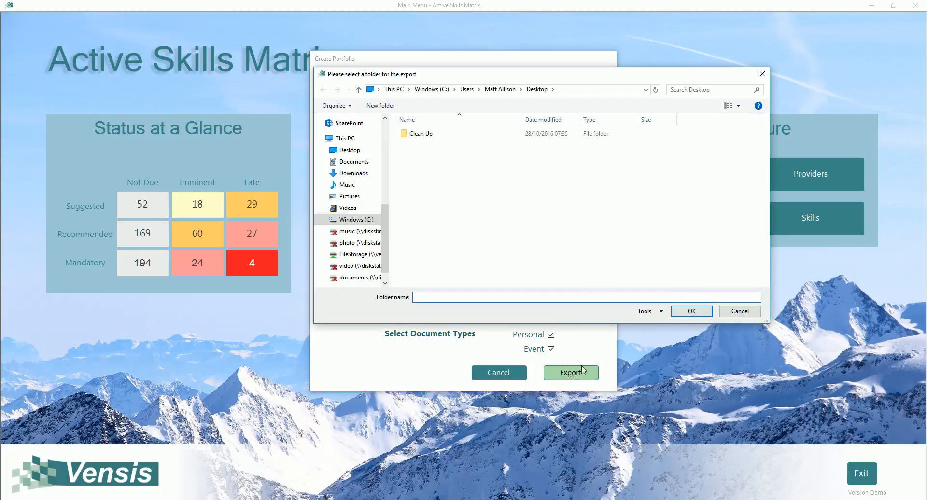
{"action": "left_click", "coordinate": [689, 311]}
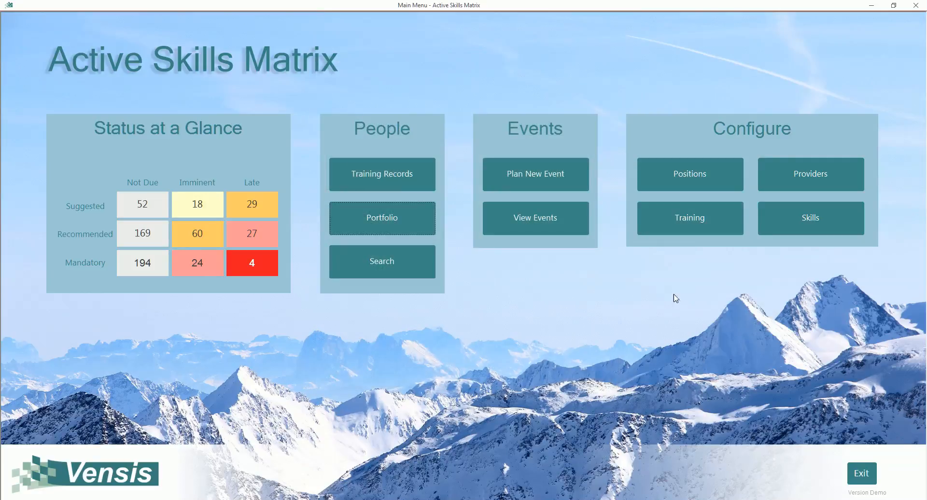
Open the exported employee folder on the desktop and view the Cert3 certificate image, then close the image
{"action": "left_click", "coordinate": [870, 5]}
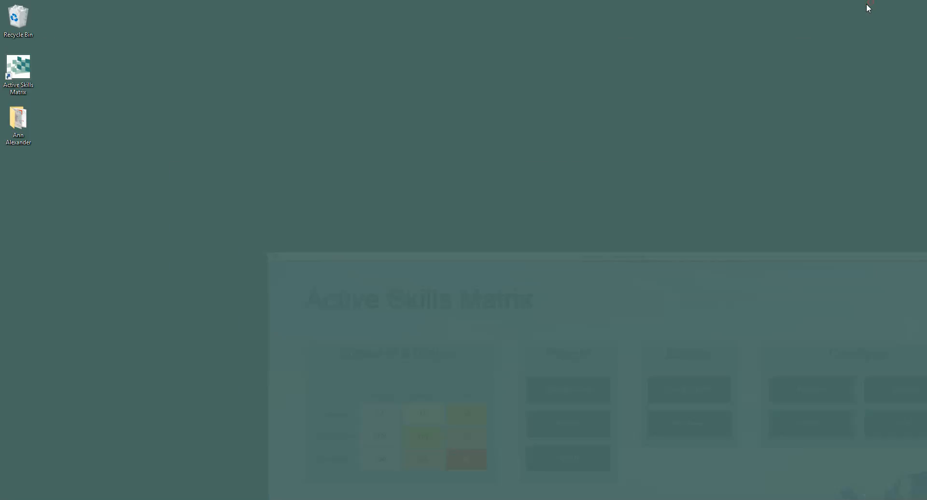
{"action": "double_click", "coordinate": [22, 125]}
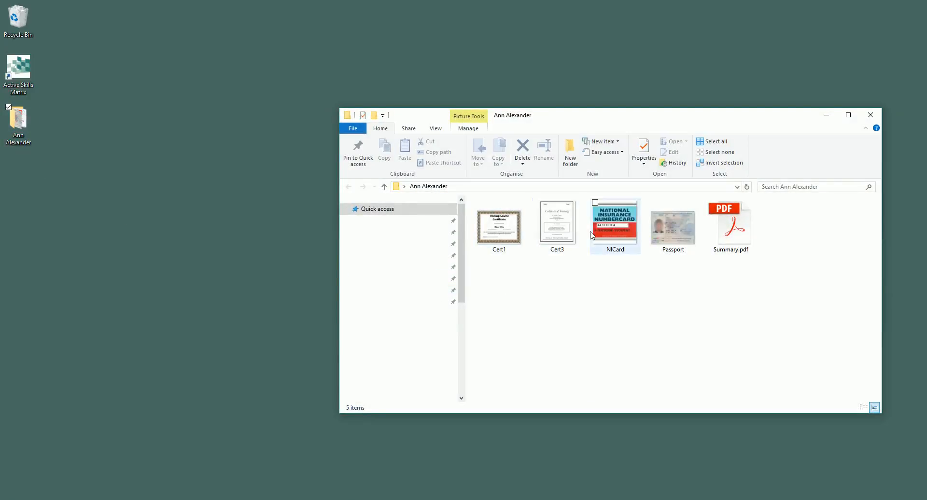
{"action": "double_click", "coordinate": [562, 230]}
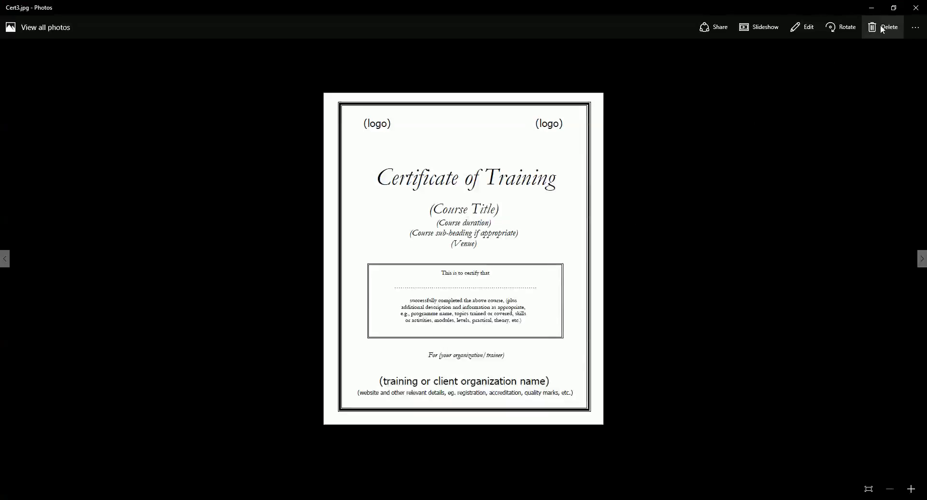
{"action": "left_click", "coordinate": [918, 8]}
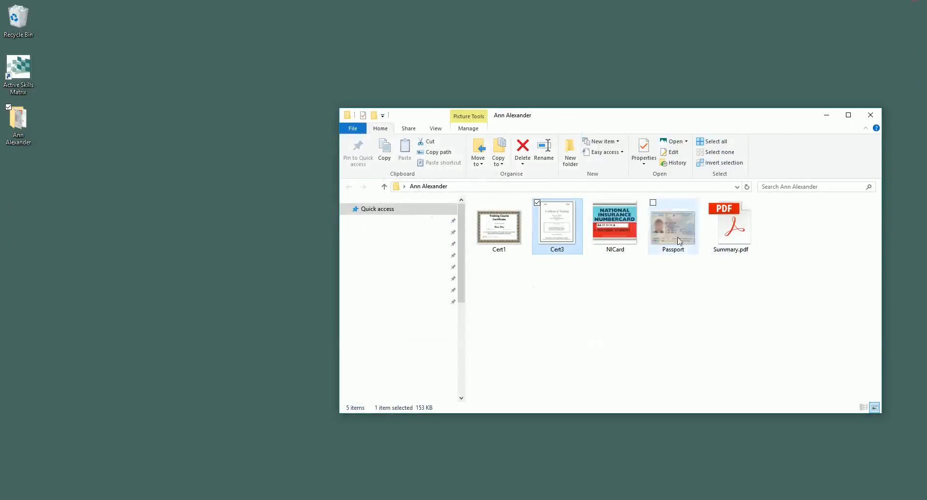
Read the employee's positions held and training history in the exported Summary.pdf, and close the document
{"action": "double_click", "coordinate": [735, 240]}
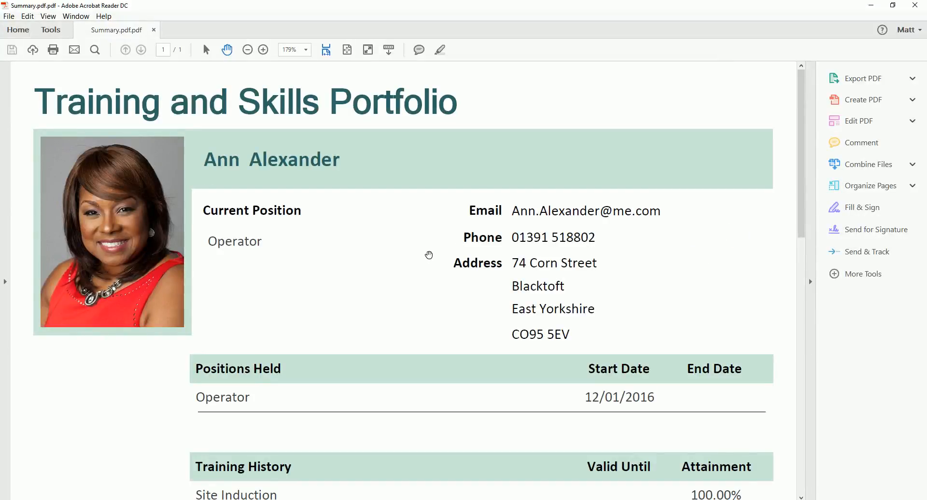
{"action": "scroll", "coordinate": [428, 256], "scroll_direction": "down", "scroll_amount": 10}
{"action": "scroll", "coordinate": [448, 240], "scroll_direction": "down", "scroll_amount": 3}
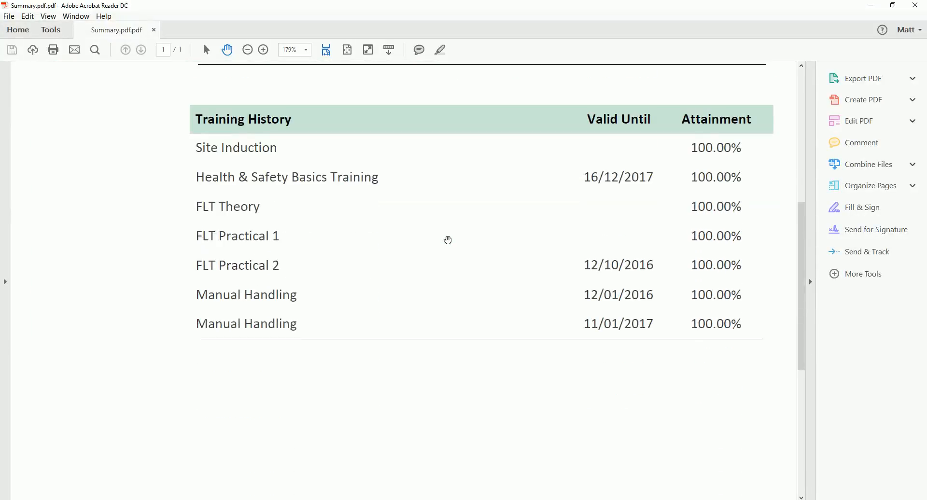
{"action": "scroll", "coordinate": [447, 240], "scroll_direction": "down", "scroll_amount": 7}
{"action": "scroll", "coordinate": [448, 240], "scroll_direction": "up", "scroll_amount": 20}
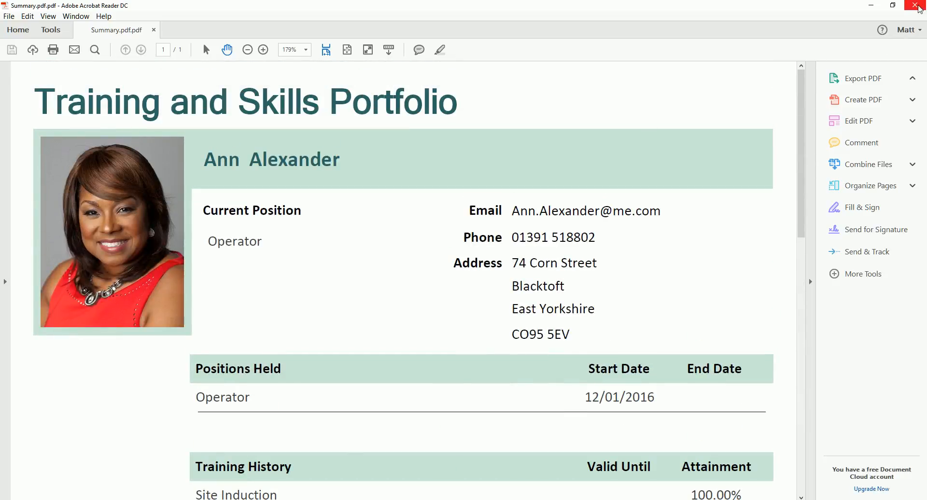
{"action": "left_click", "coordinate": [914, 5]}
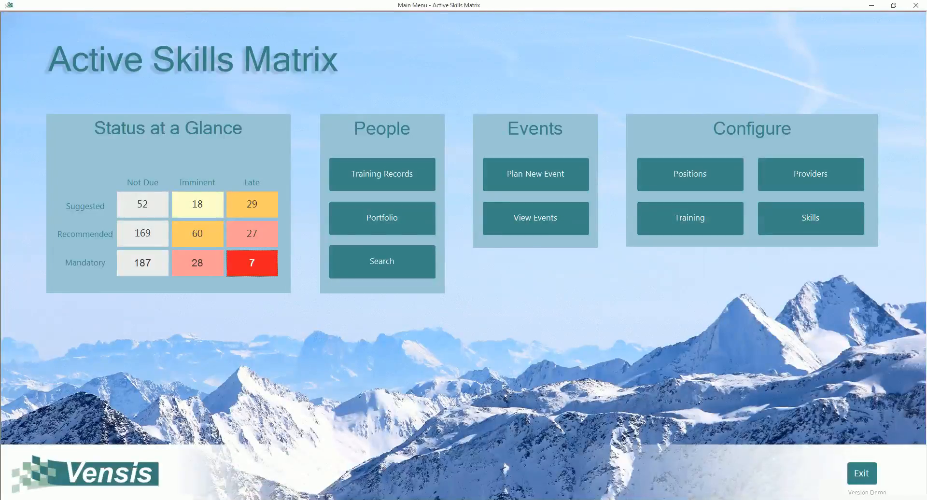
Plan a new event for the Late, Mandatory Manual Handling training with the Internal provider and event date 15/11/2016
{"action": "left_click", "coordinate": [536, 175]}
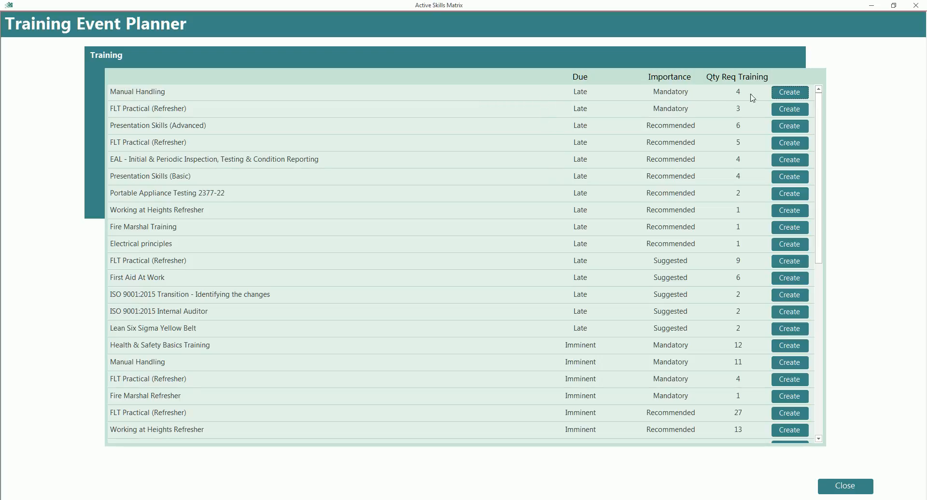
{"action": "left_click", "coordinate": [795, 94]}
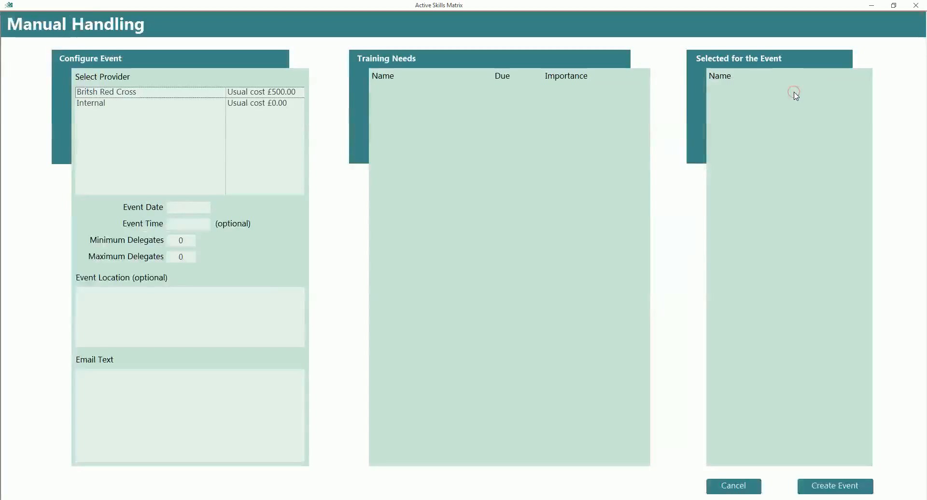
{"action": "left_click", "coordinate": [102, 103]}
{"action": "left_click", "coordinate": [173, 207]}
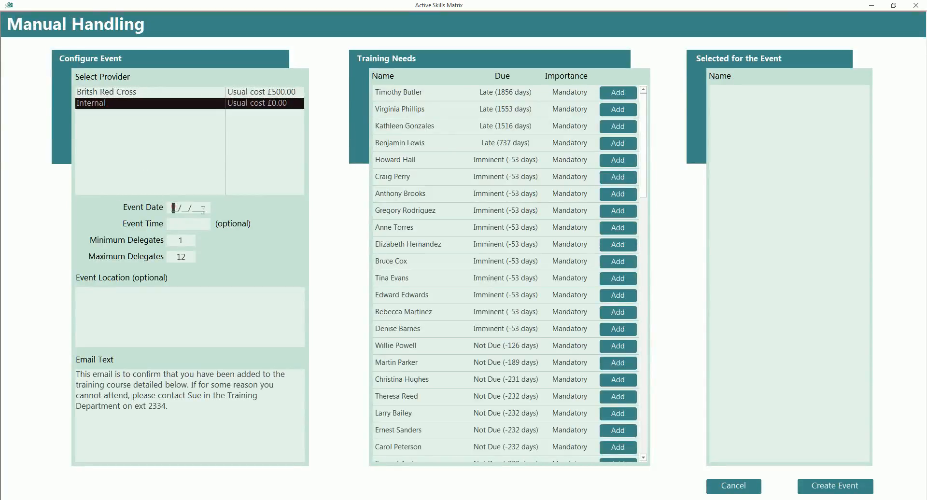
{"action": "type", "text": "15/11/2016"}
Add eight employees from the top of the training needs to the Manual Handling event, create it, and return to the main menu
{"action": "left_click", "coordinate": [619, 93]}
{"action": "left_click", "coordinate": [618, 93]}
{"action": "left_click", "coordinate": [618, 93]}
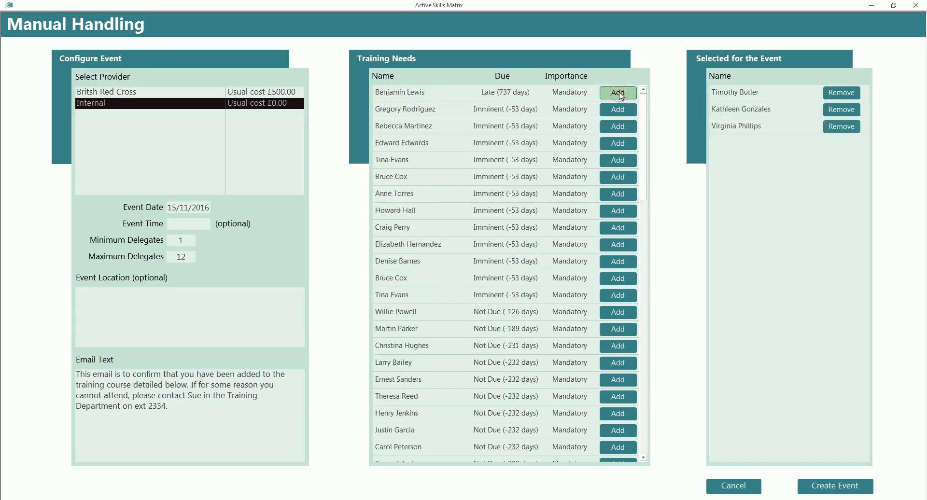
{"action": "left_click", "coordinate": [618, 93]}
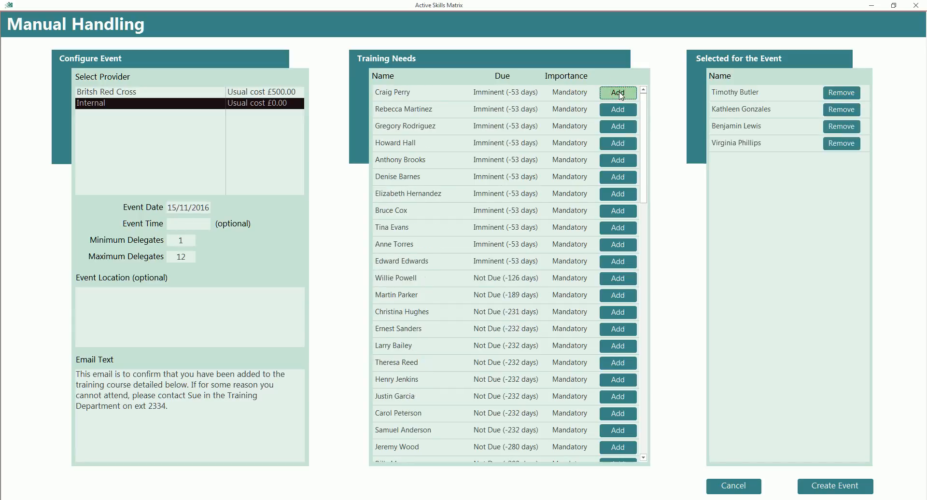
{"action": "left_click", "coordinate": [618, 93]}
{"action": "left_click", "coordinate": [618, 93]}
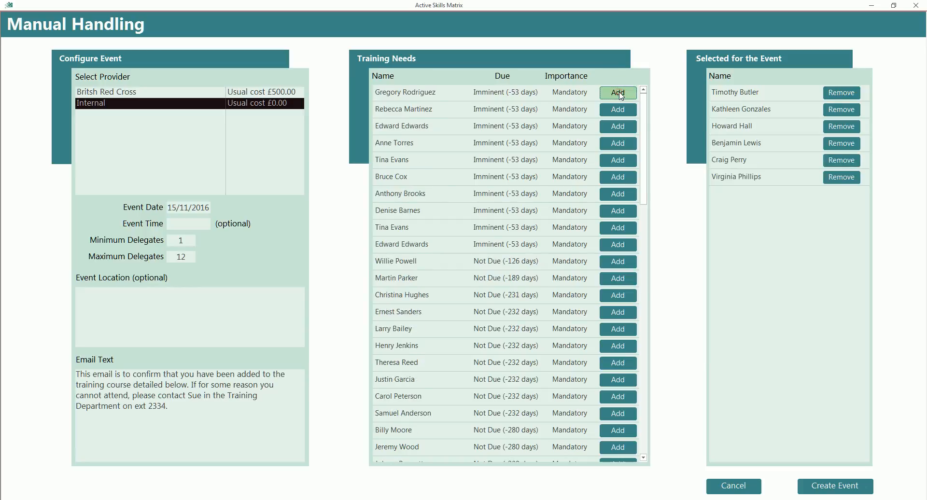
{"action": "left_click", "coordinate": [619, 93]}
{"action": "left_click", "coordinate": [619, 93]}
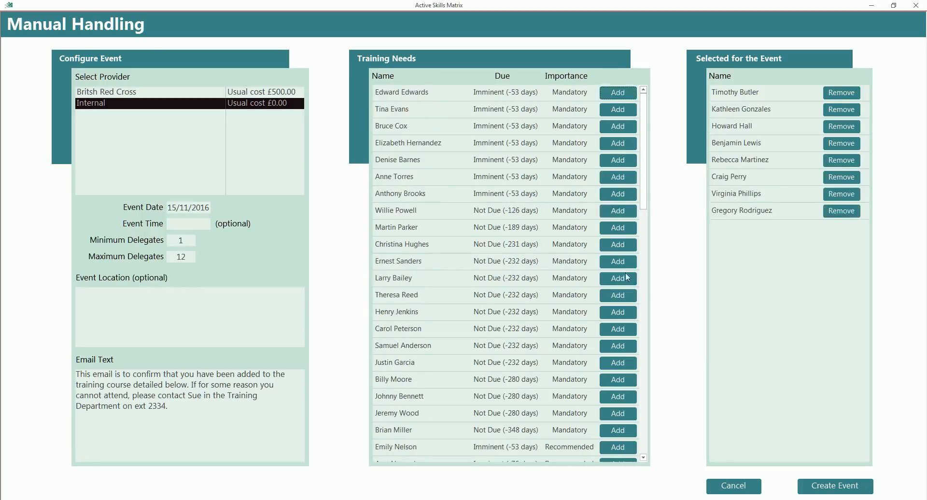
{"action": "left_click", "coordinate": [819, 491]}
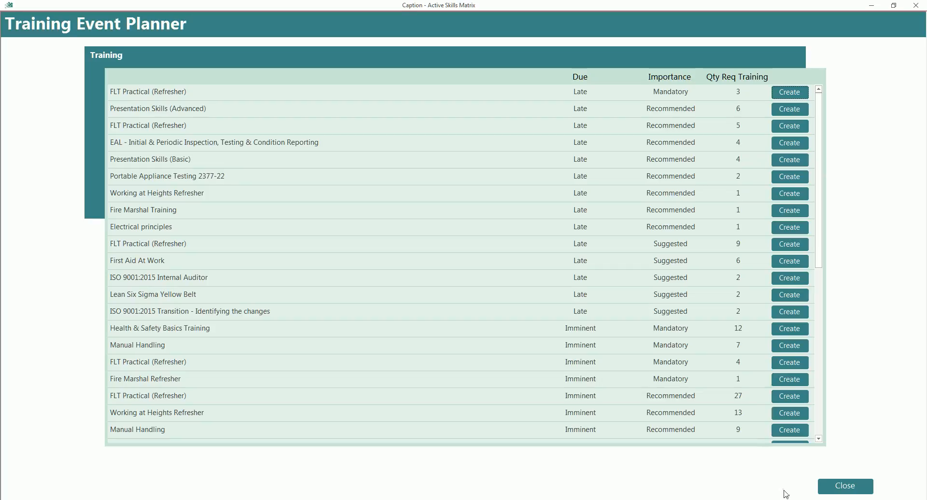
{"action": "left_click", "coordinate": [838, 490]}
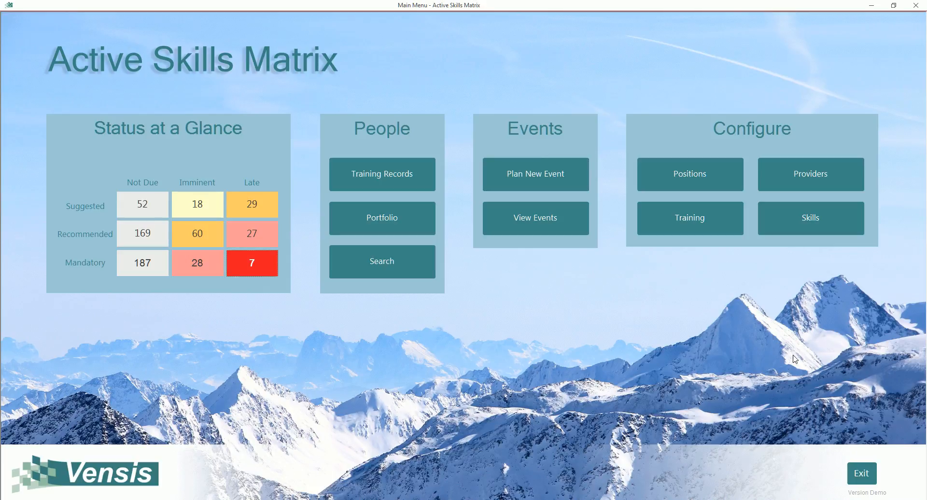
In the 15/11/2016 Internal Manual Handling event, change the event date to 15/10/2016 and set all attendees to pass
{"action": "left_click", "coordinate": [545, 216]}
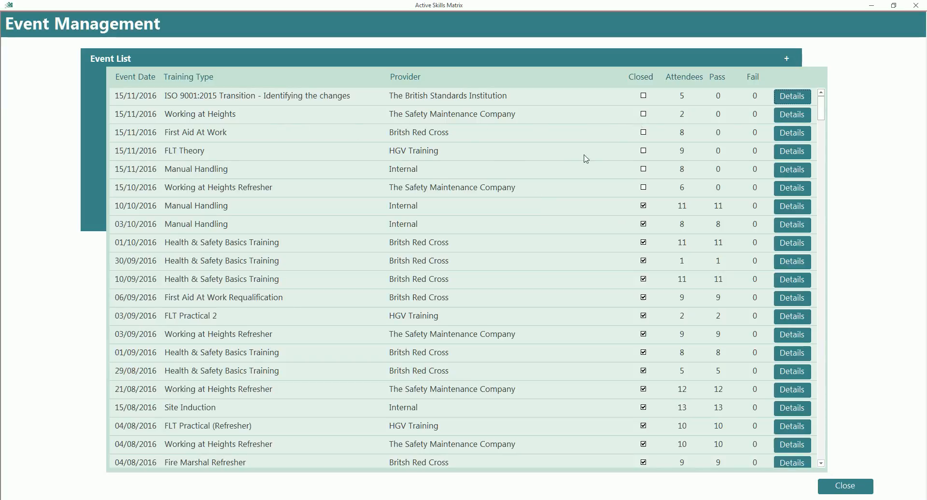
{"action": "left_click", "coordinate": [792, 170]}
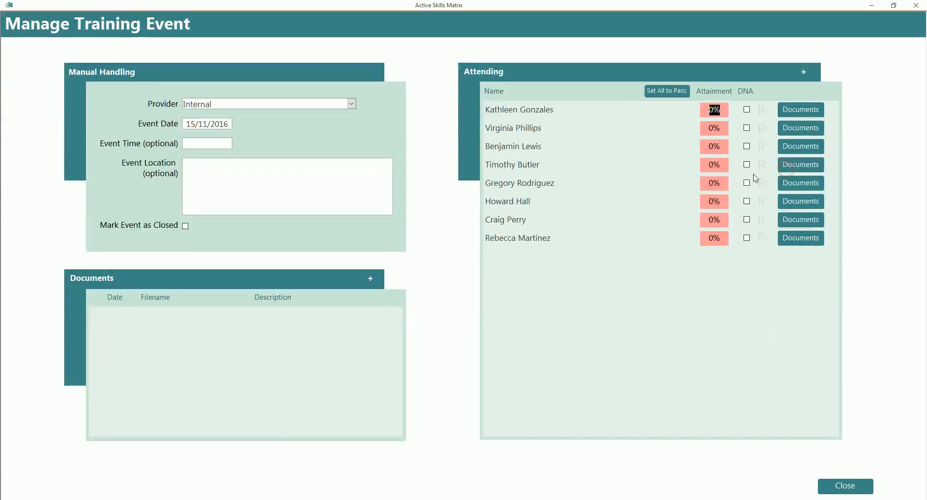
{"action": "left_click", "coordinate": [201, 125]}
{"action": "type", "text": "10"}
{"action": "left_click", "coordinate": [679, 96]}
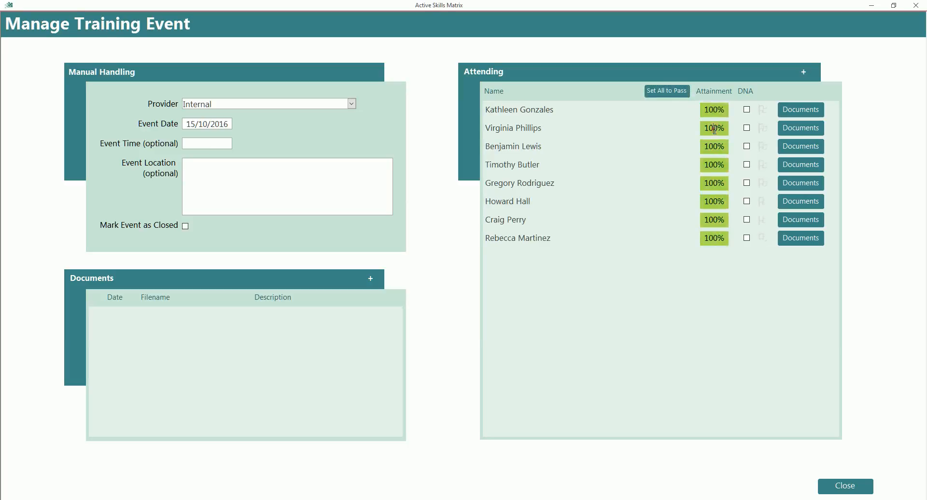
Set the second attendee's attainment to 20% and save the note "Did not listen and failed the test at the conclusion of the course."
{"action": "left_click_drag", "start_coordinate": [705, 128], "coordinate": [728, 127]}
{"action": "type", "text": "20"}
{"action": "left_click", "coordinate": [762, 128]}
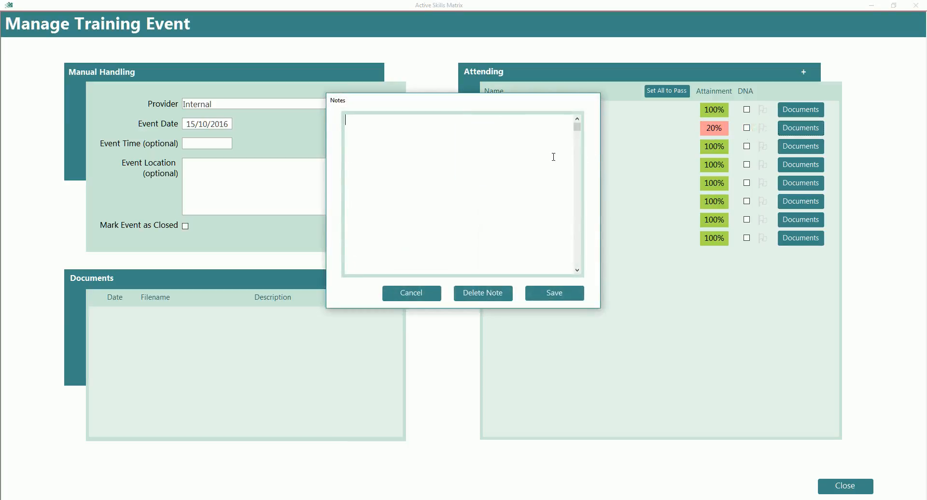
{"action": "type", "text": "Did not l"}
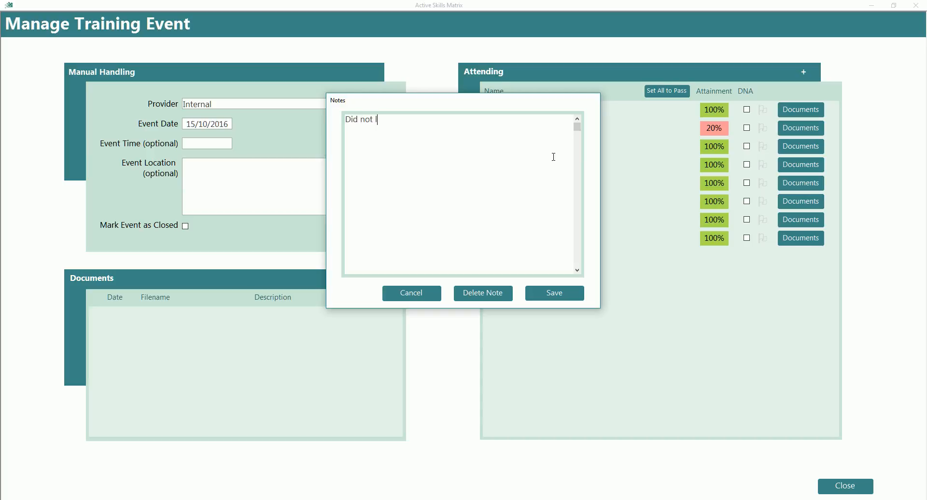
{"action": "type", "text": "isten and failed the test at the com"}
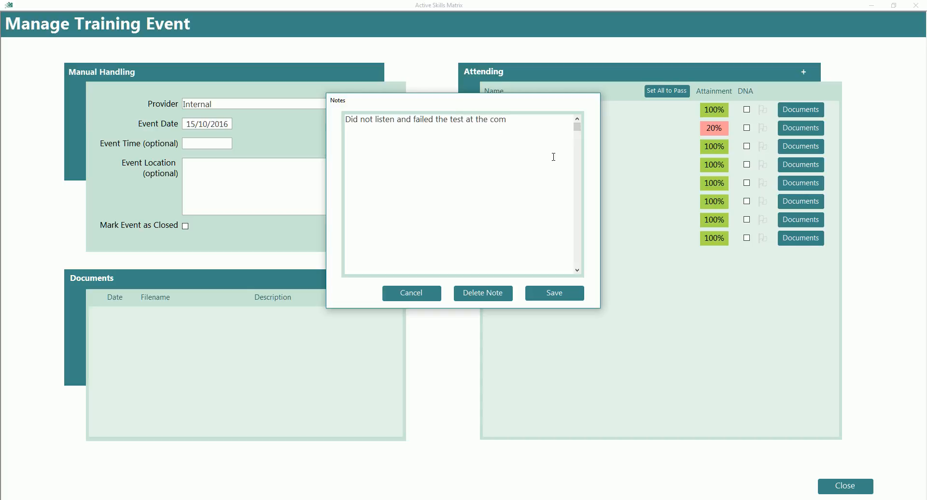
{"action": "key", "text": "BackSpace"}
{"action": "type", "text": "nclusion of the course."}
{"action": "left_click", "coordinate": [562, 295]}
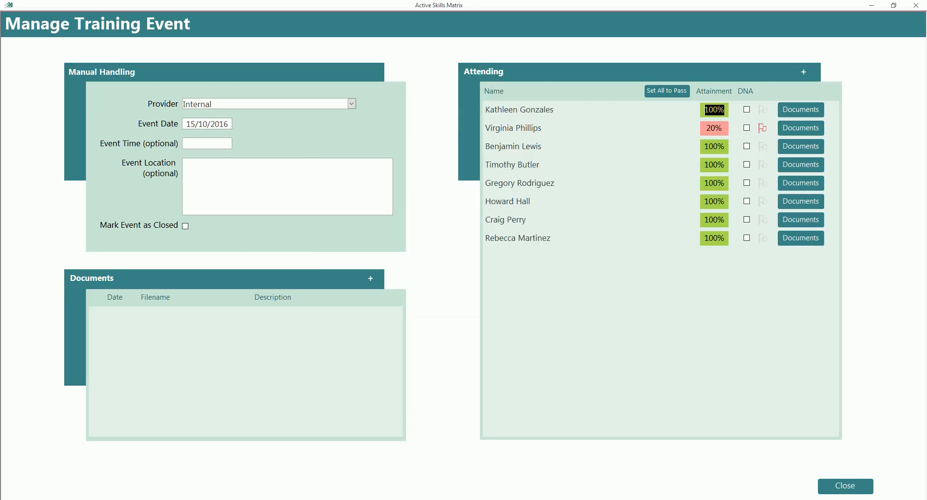
Close the Manual Handling event details and the event list to return to the main menu
{"action": "left_click", "coordinate": [853, 493]}
{"action": "left_click", "coordinate": [851, 491]}
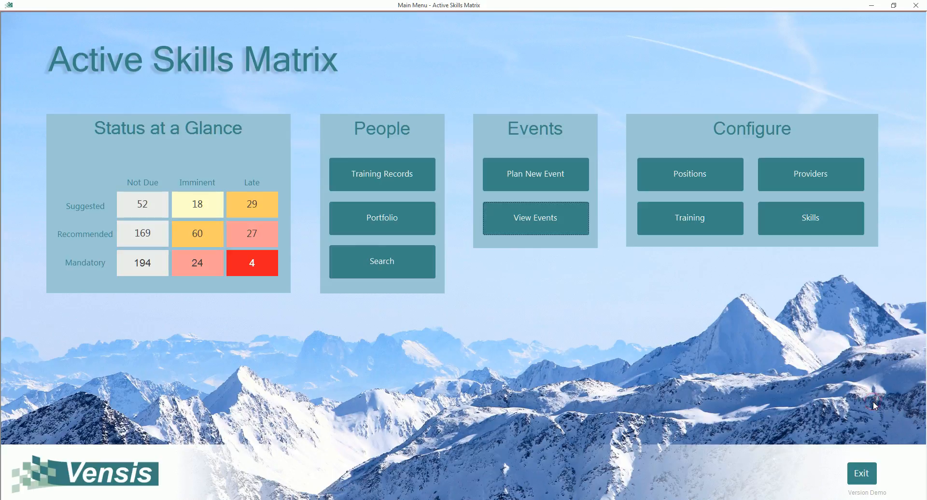
{"action": "key", "text": "Tab"}
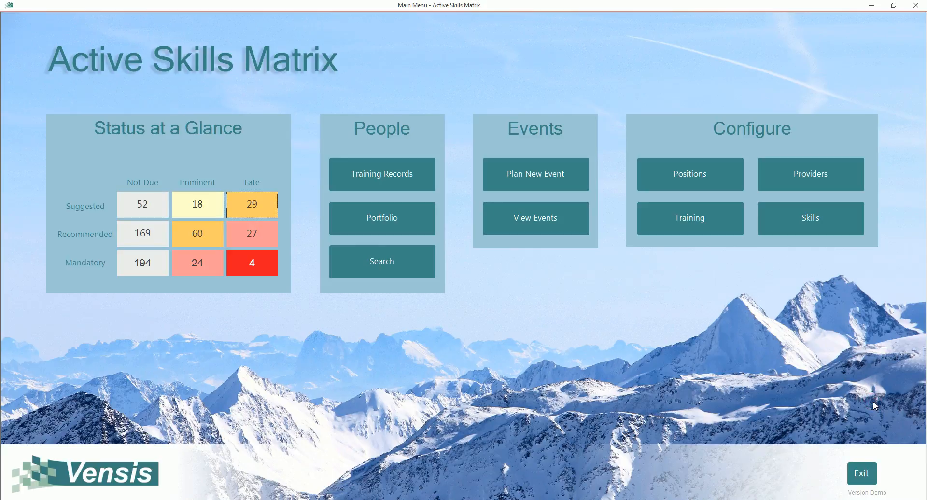